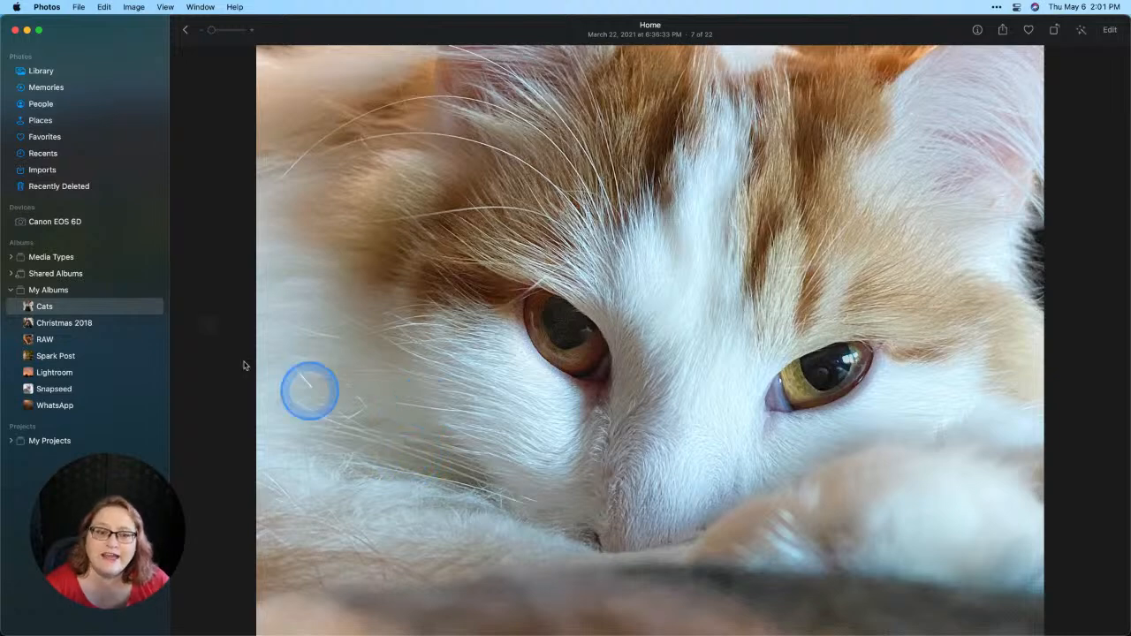
Step: Return to the Cats album and review which Photos Editing extensions are enabled in System Preferences
left_click(185, 30)
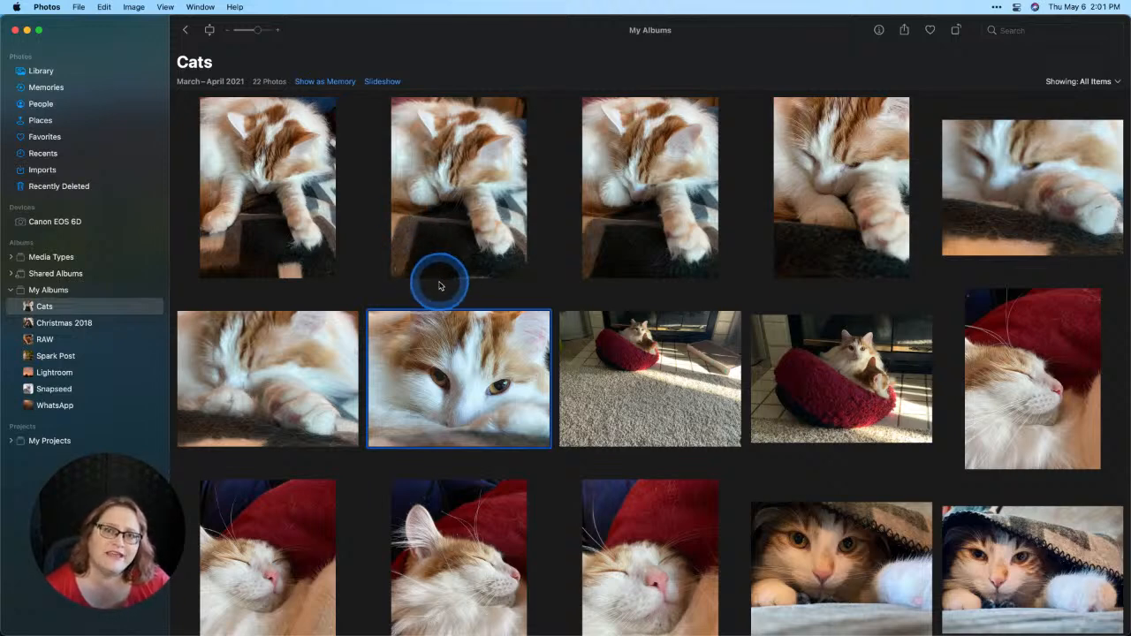
left_click(16, 8)
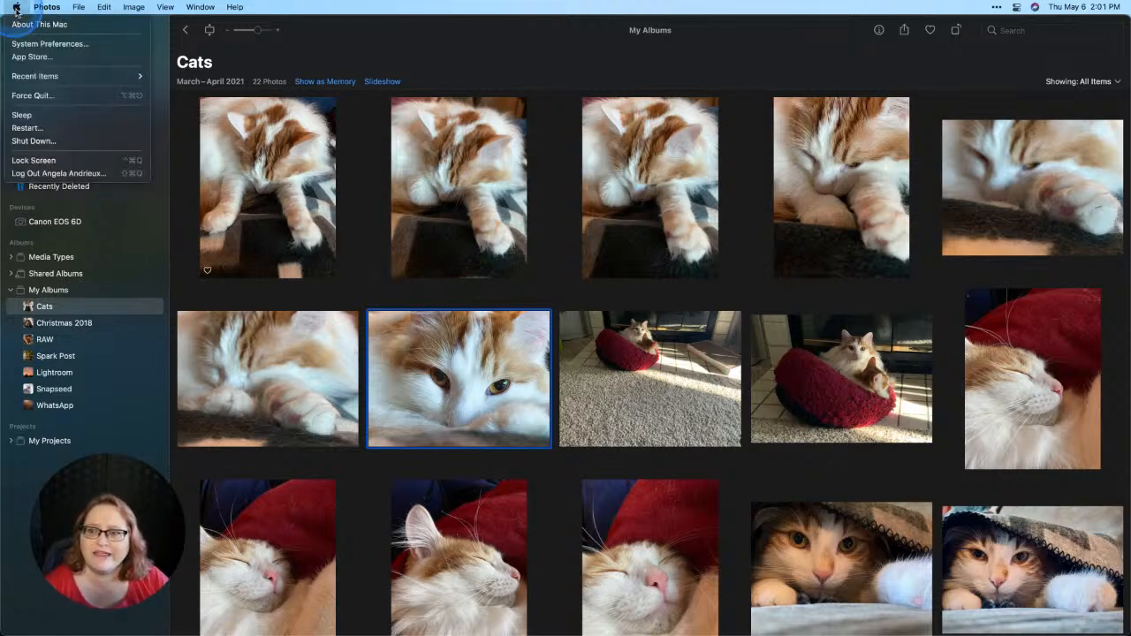
left_click(49, 43)
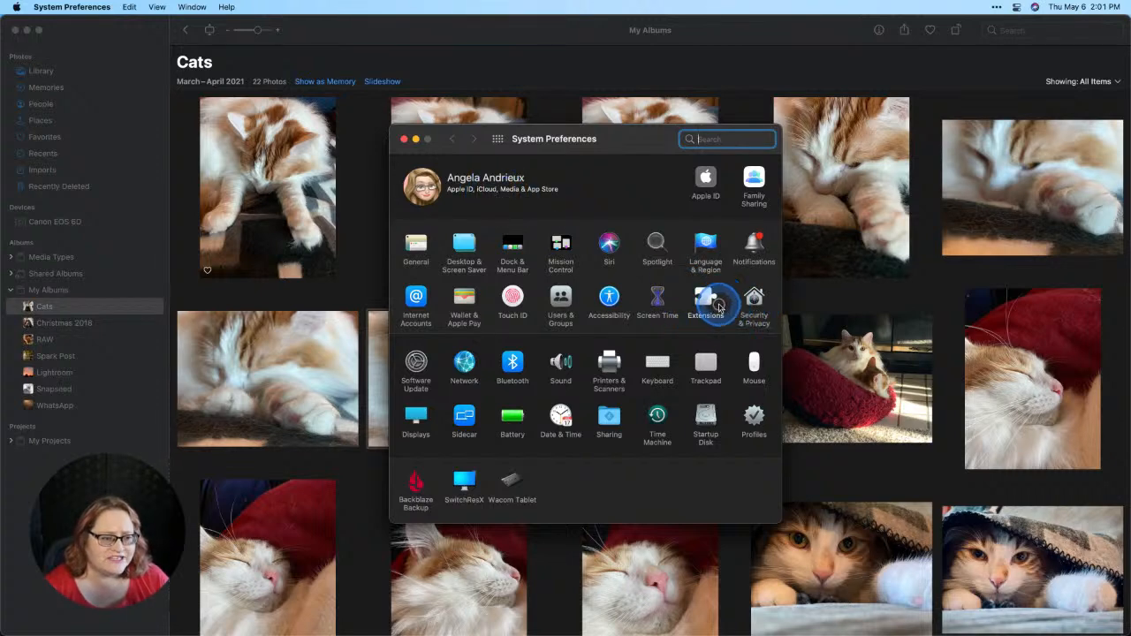
left_click(717, 307)
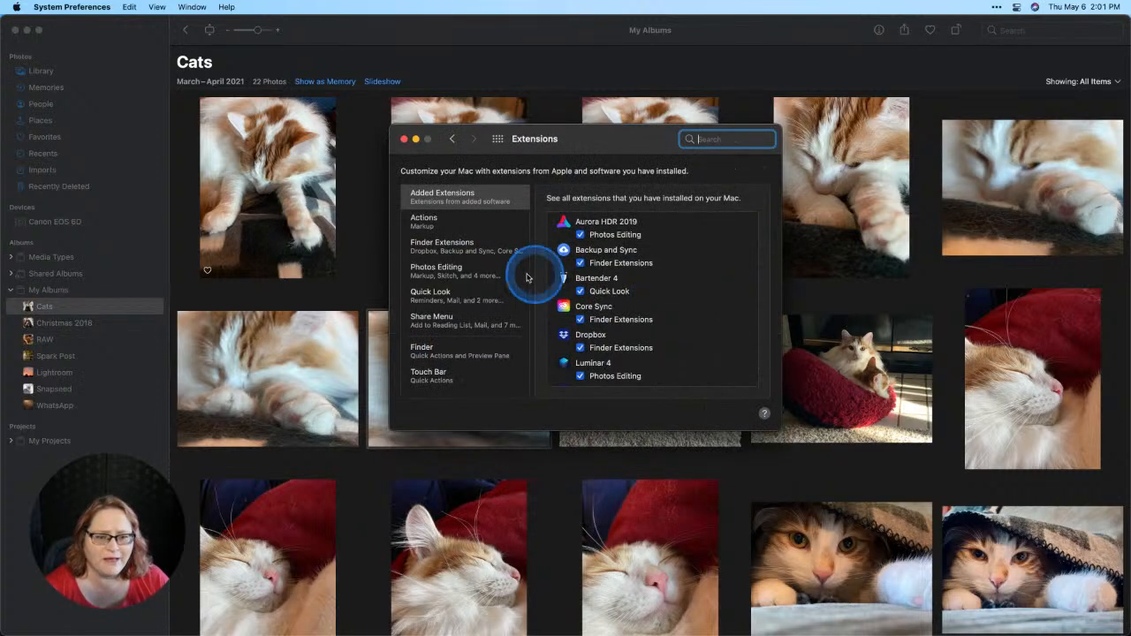
left_click(436, 273)
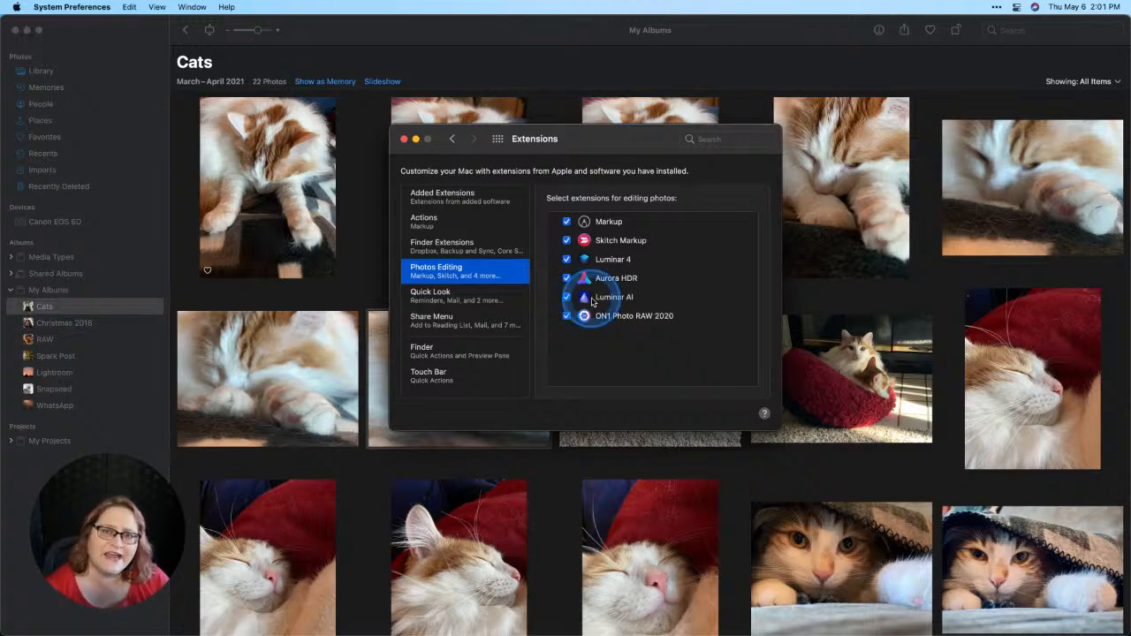
left_click(404, 139)
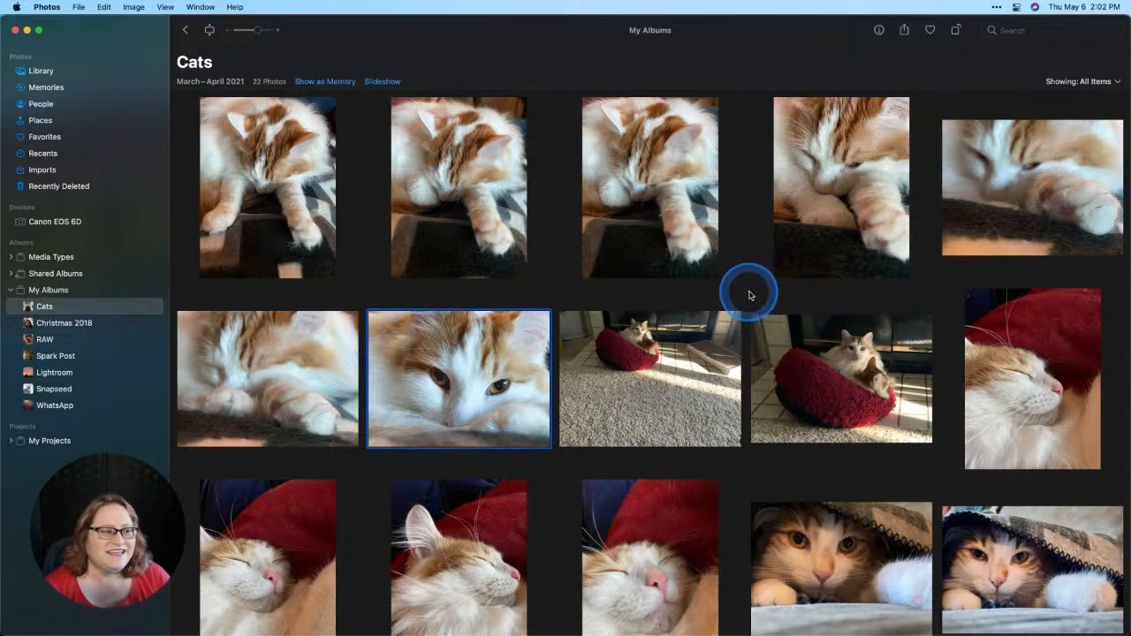
Step: Open the cat close-up photo for editing and revert it to the original
double_click(525, 375)
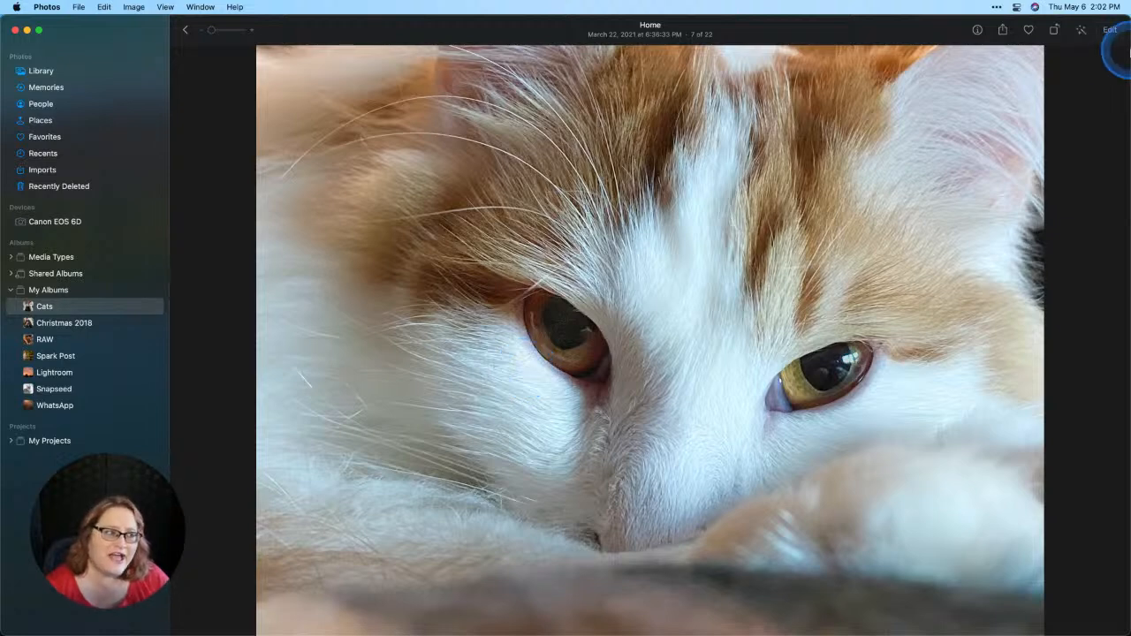
left_click(1112, 34)
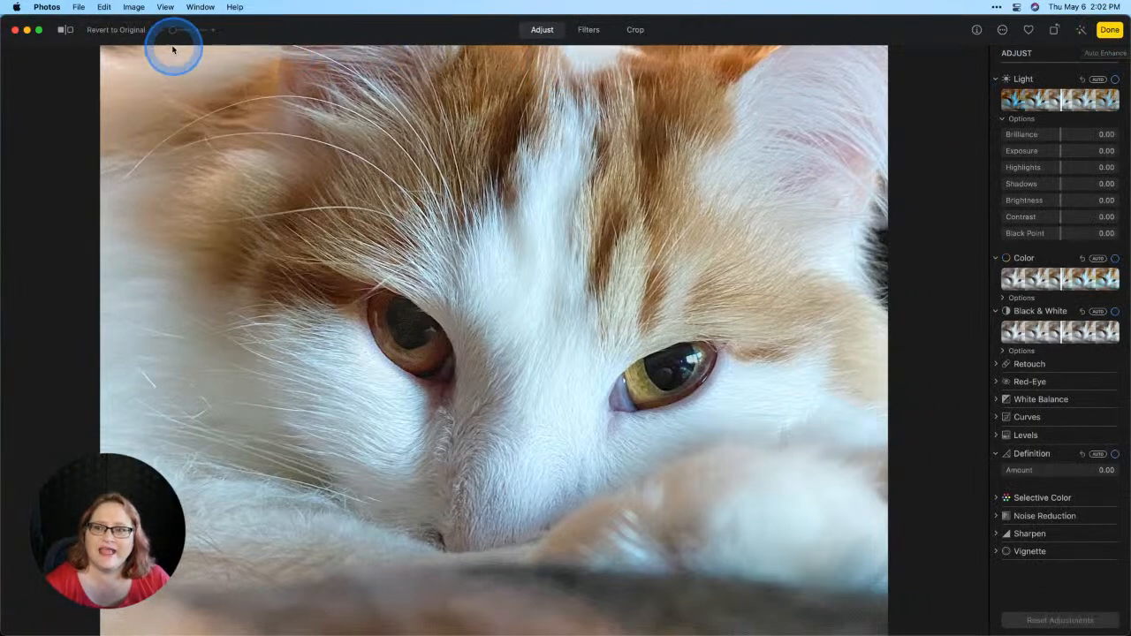
left_click(115, 32)
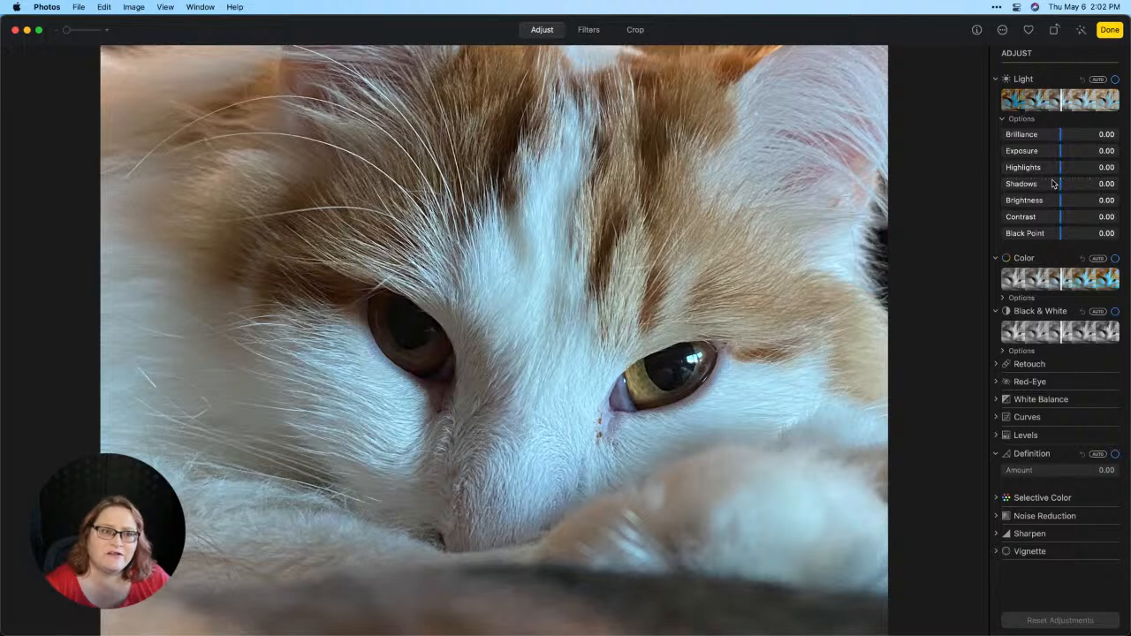
Step: Open the photo in the Luminar AI extension and apply the Bokeh Bright template from the Amazing Animals collection
left_click(1004, 35)
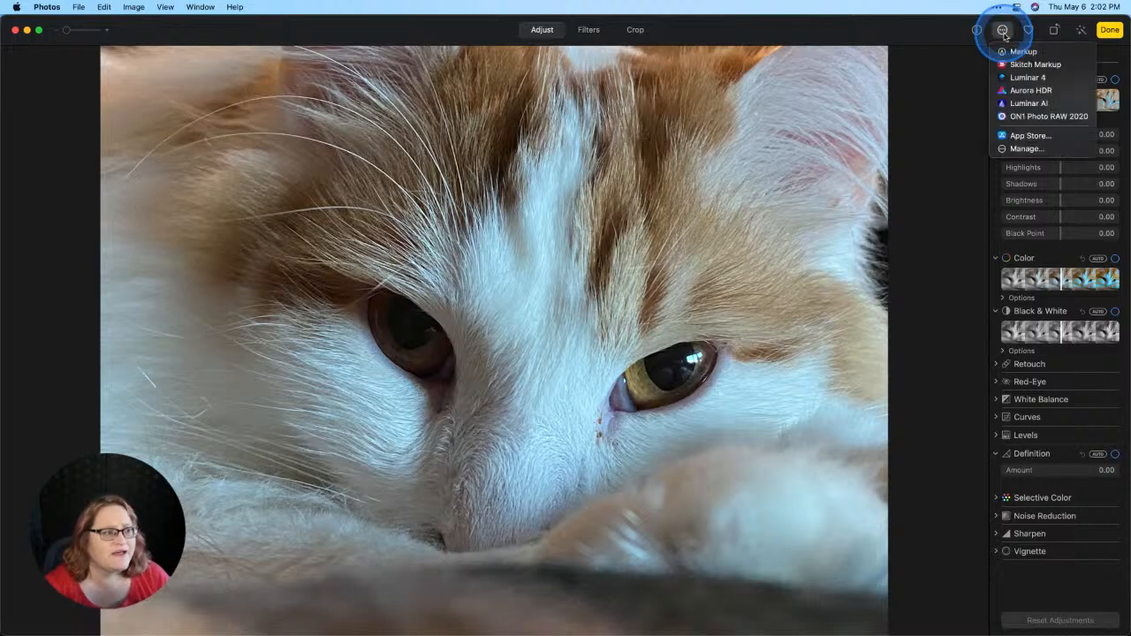
left_click(1030, 106)
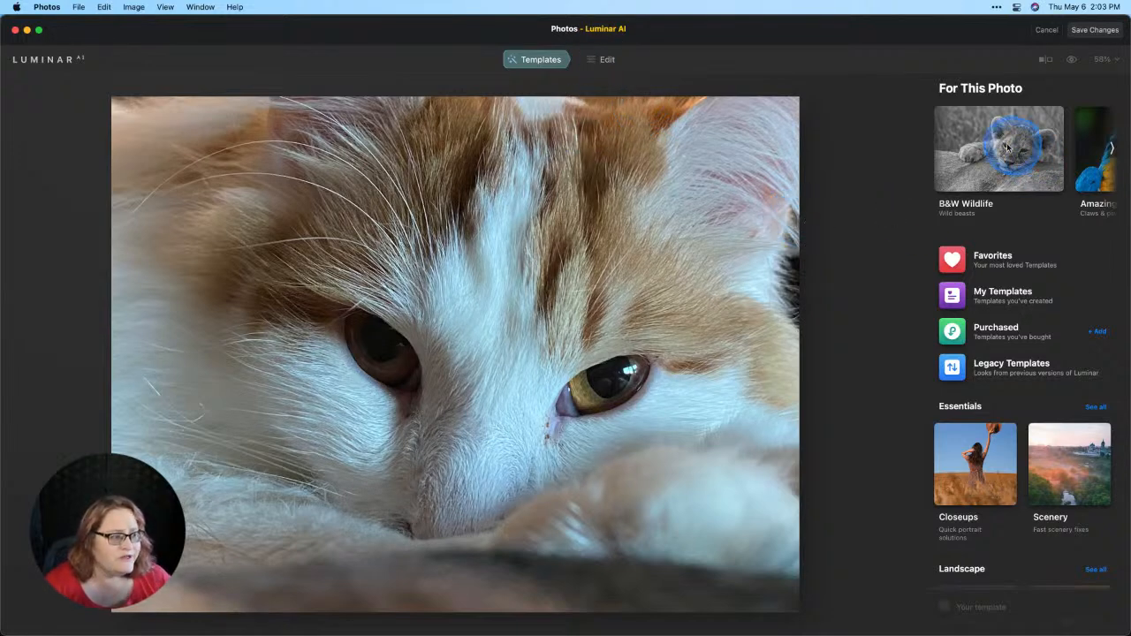
scroll(1004, 148, "right", 2)
scroll(1003, 143, "right", 3)
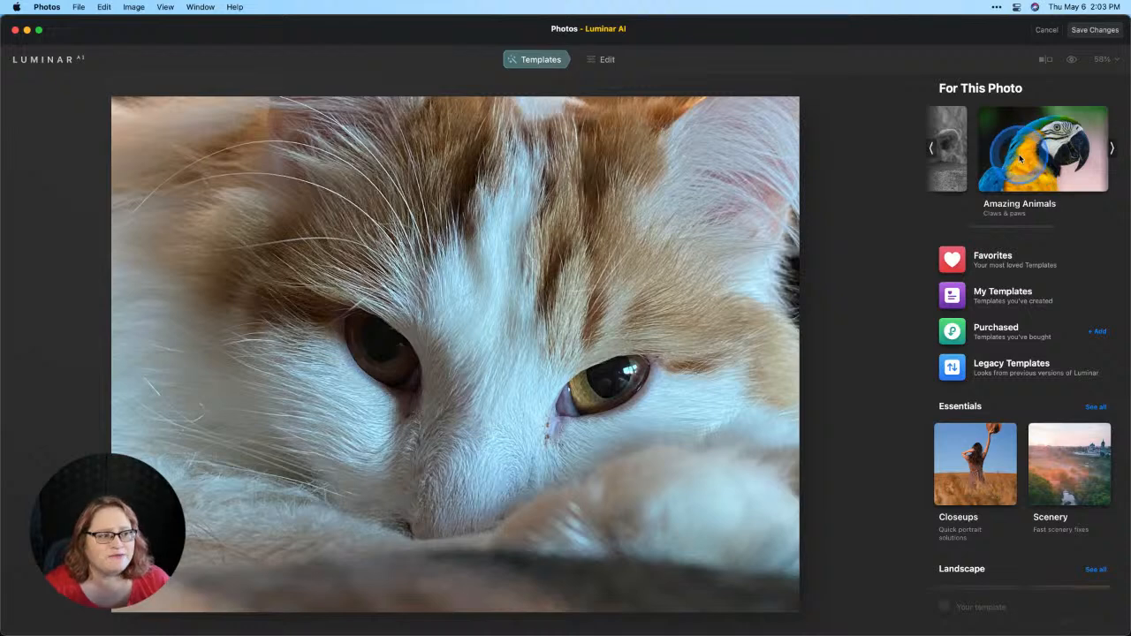
left_click(1020, 159)
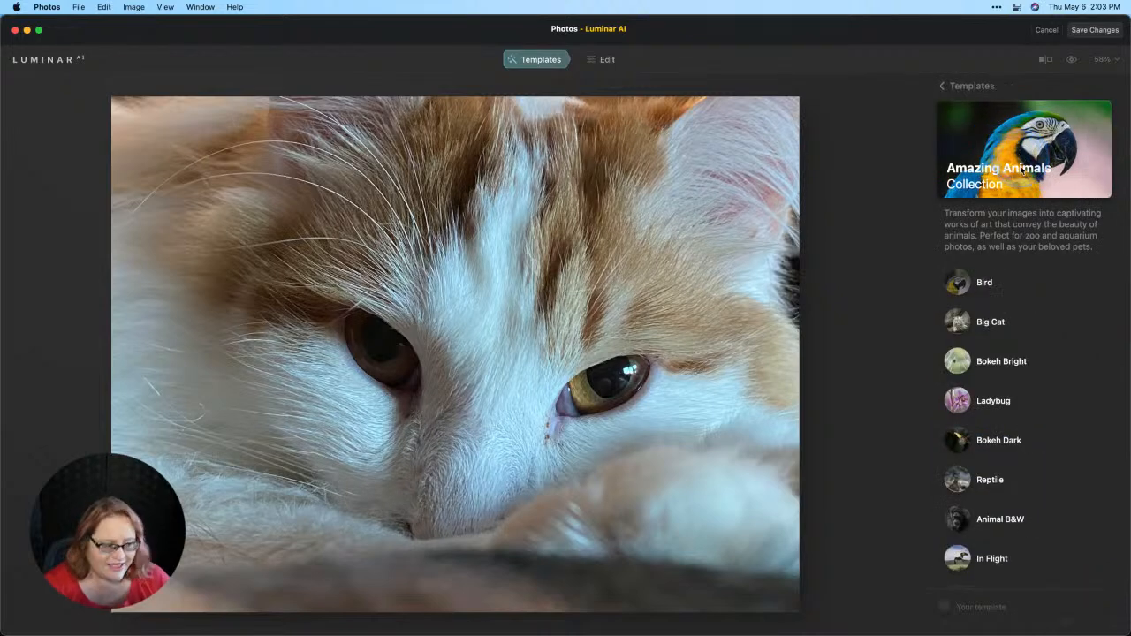
left_click(990, 362)
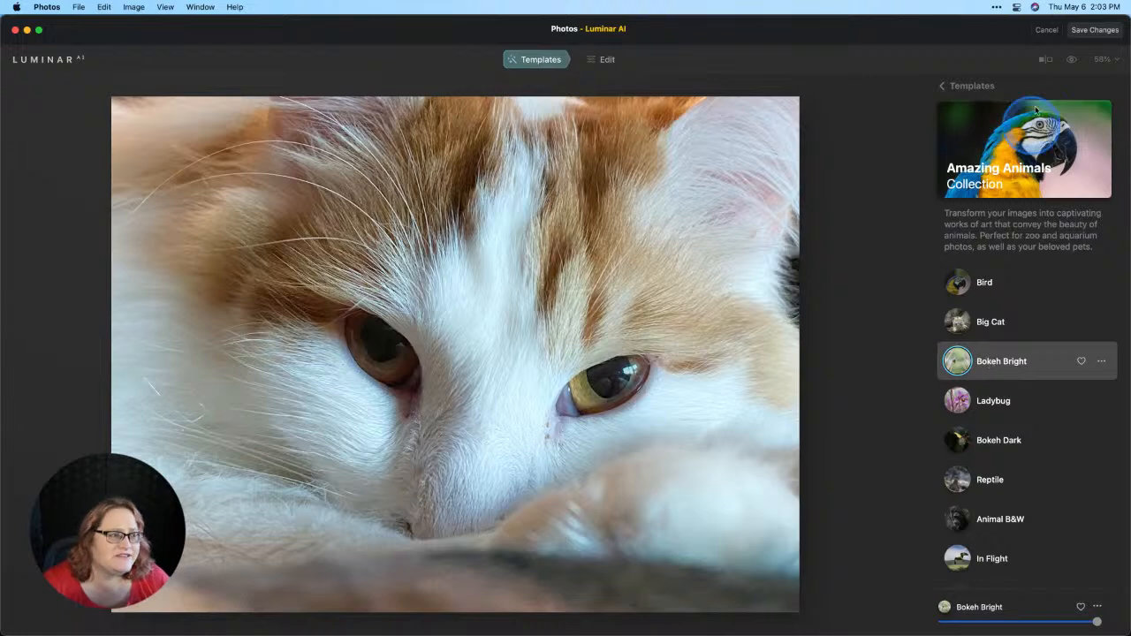
Step: Toggle the before-and-after preview to compare the template result with the original photo
left_click(1073, 58)
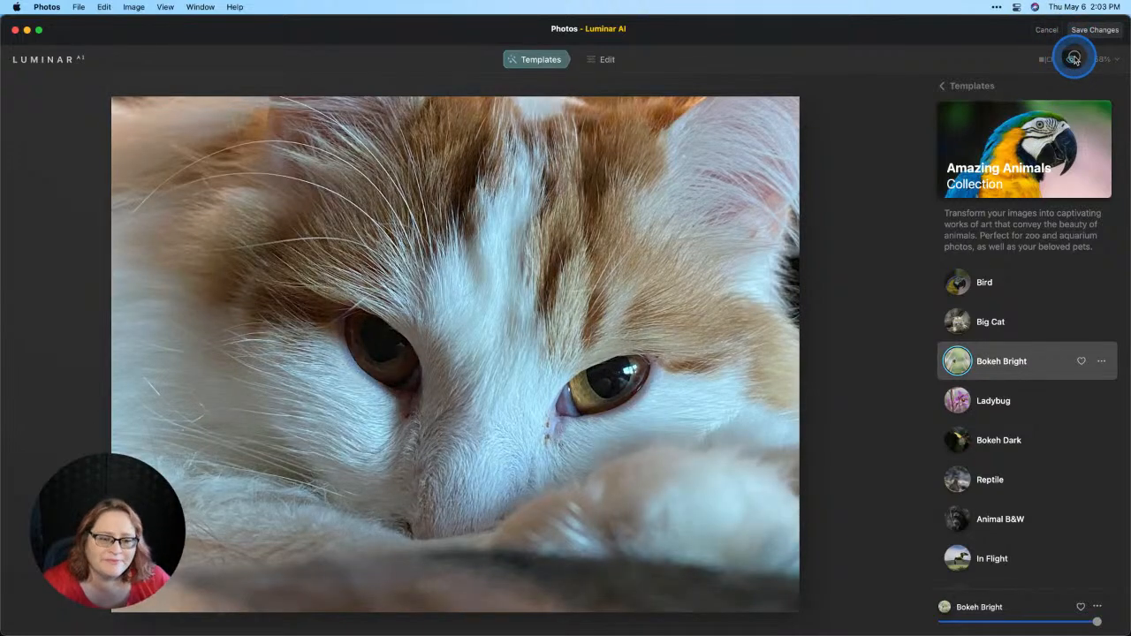
left_click(1073, 58)
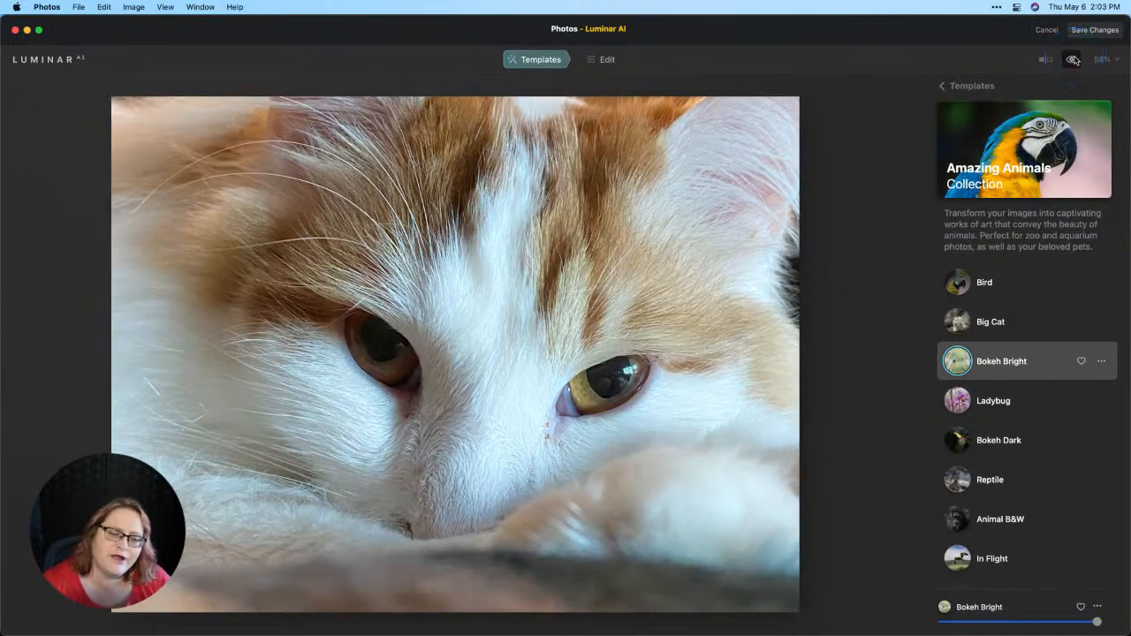
left_click(1075, 59)
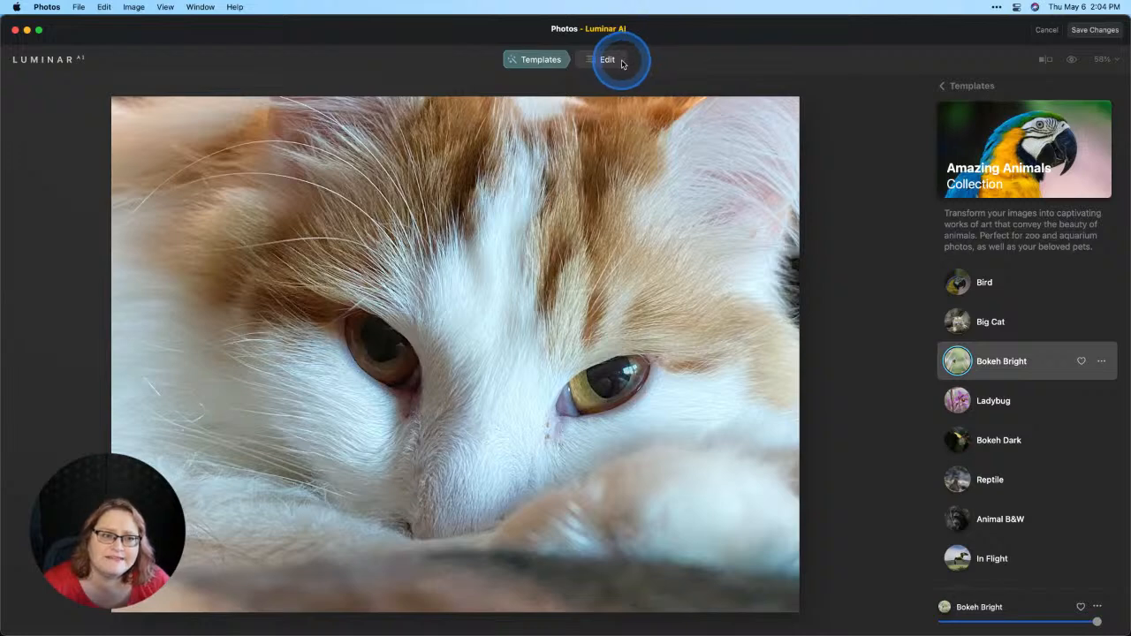
Step: Use the Erase tool to select and remove the small spots beneath the cat's eyes
left_click(607, 60)
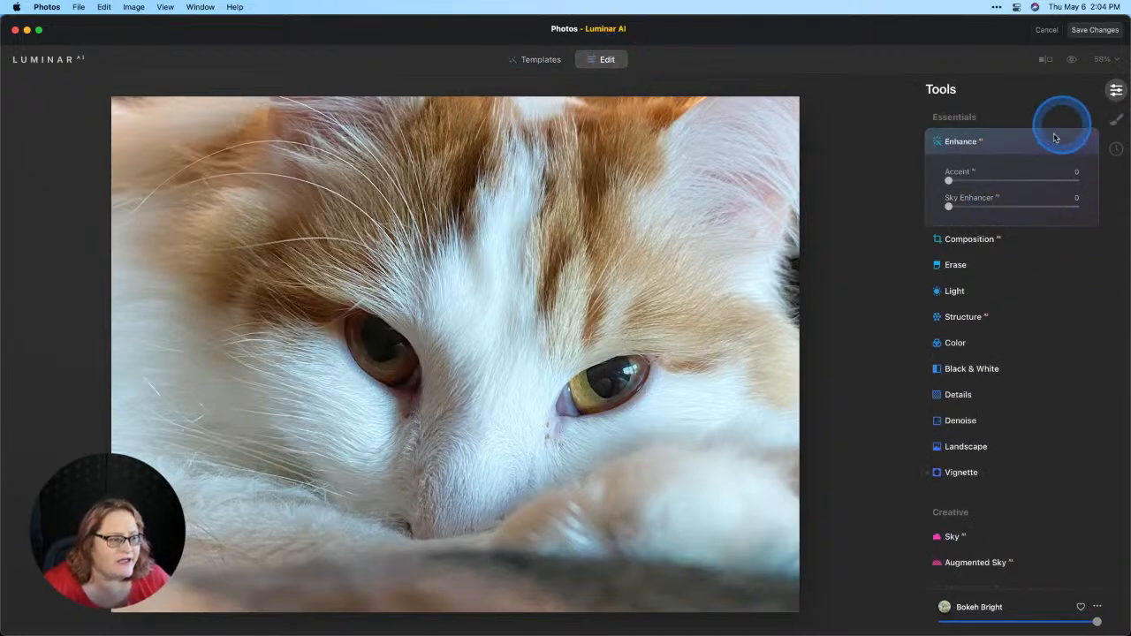
scroll(1030, 197, "down", 5)
scroll(1031, 205, "down", 4)
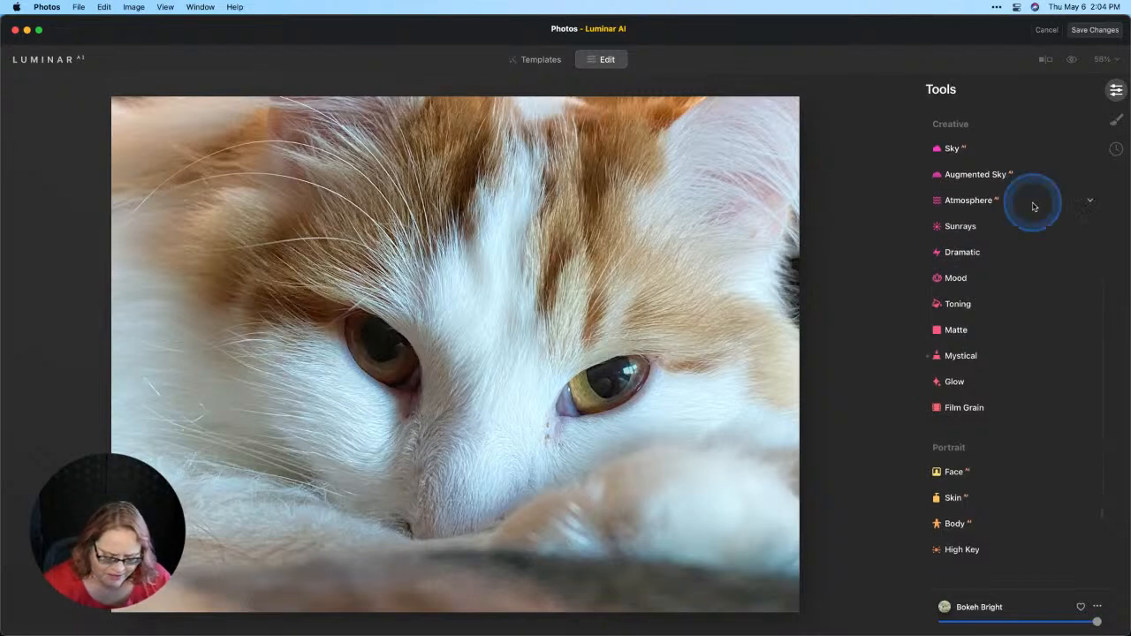
scroll(1042, 224, "up", 9)
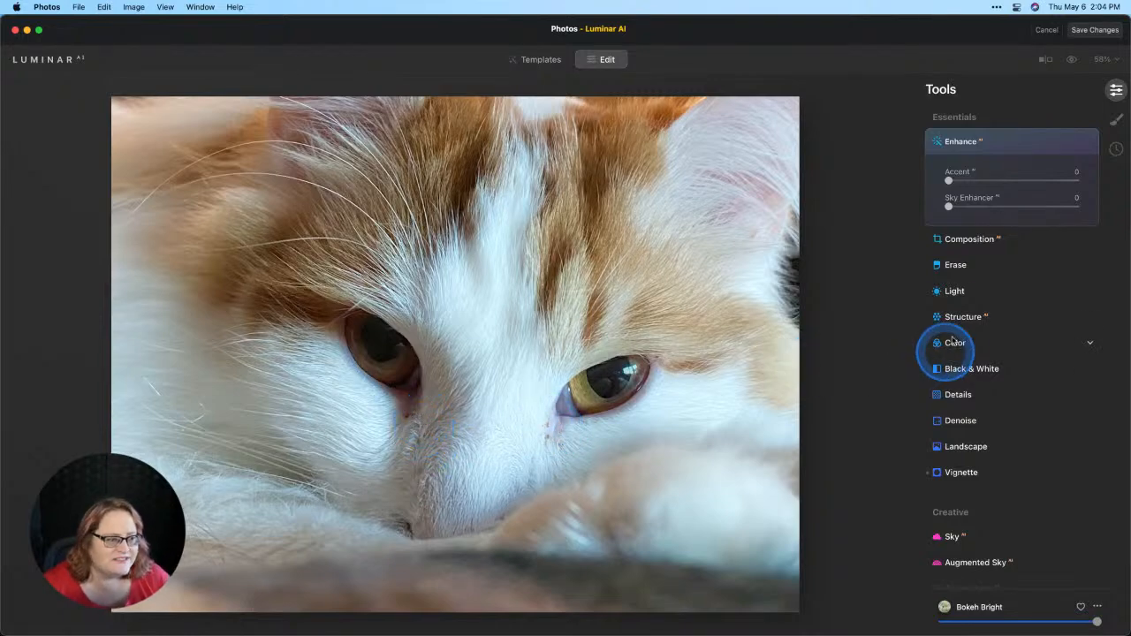
left_click(951, 266)
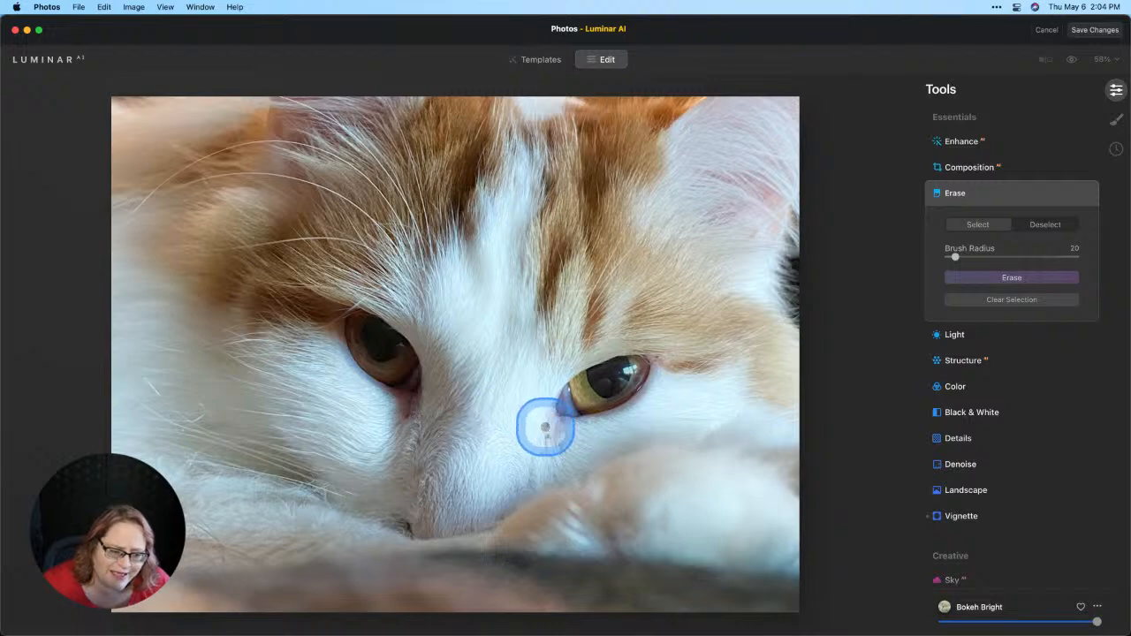
left_click_drag(547, 421, 547, 438)
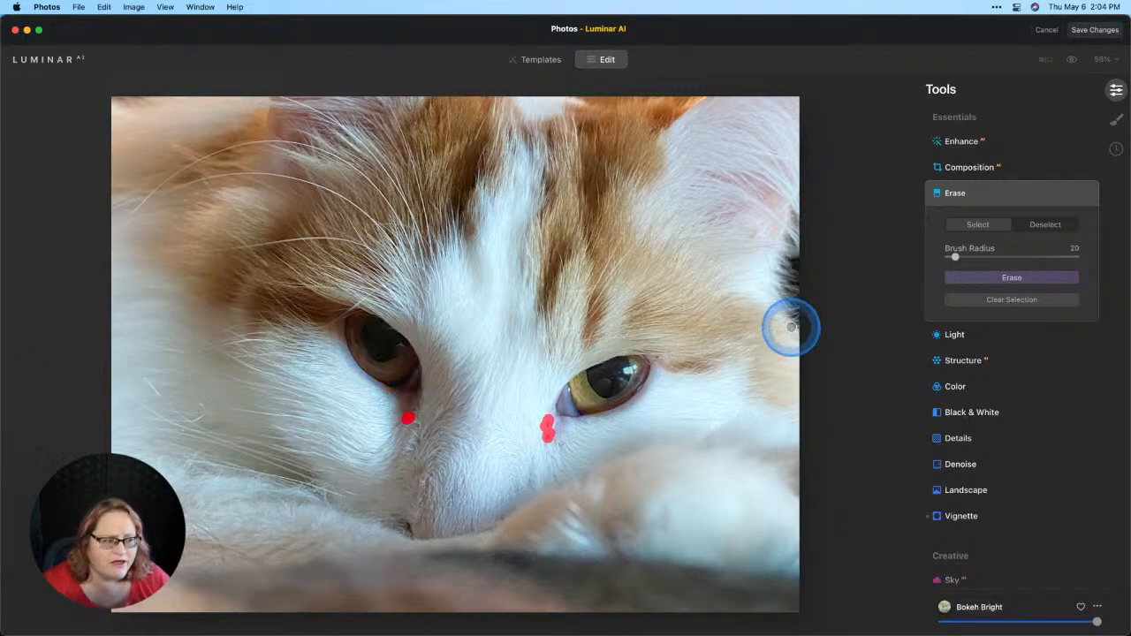
left_click(962, 276)
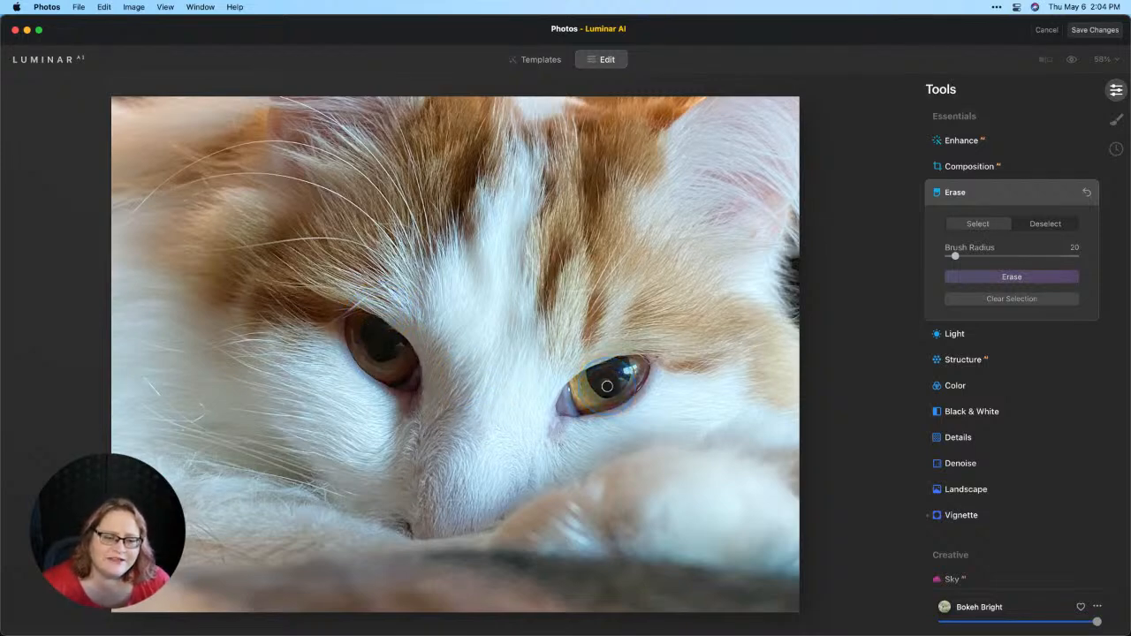
mouse_move(364, 337)
left_mouse_down()
mouse_move(391, 378)
mouse_move(378, 341)
left_mouse_up()
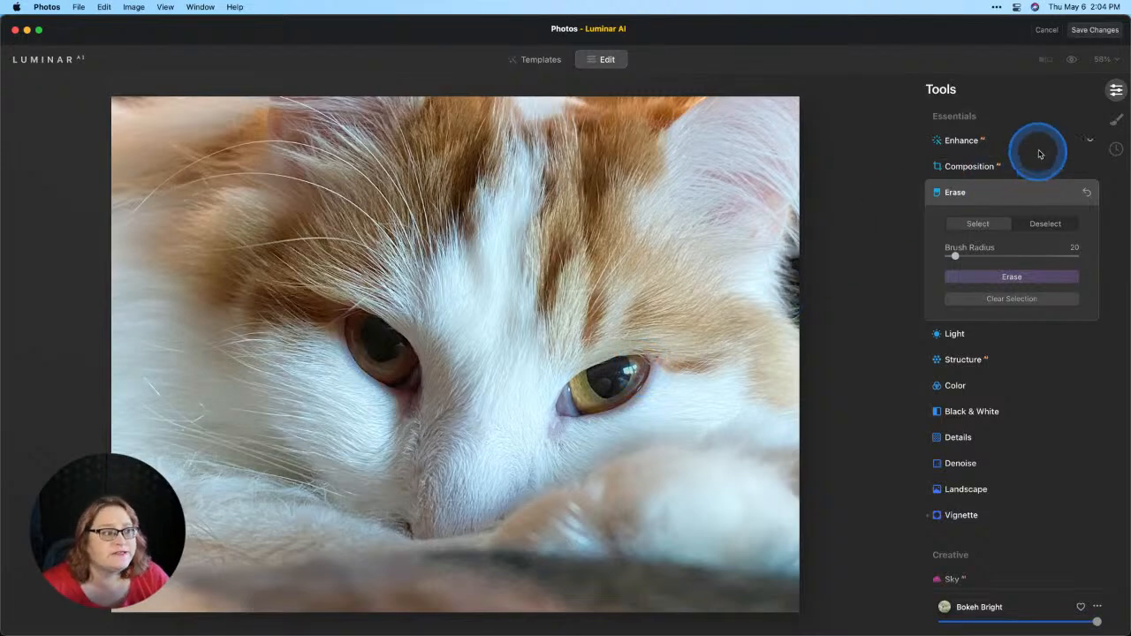
Step: Create a Basic local mask by painting over the eye on the right, erasing the excess around it
left_click(1116, 124)
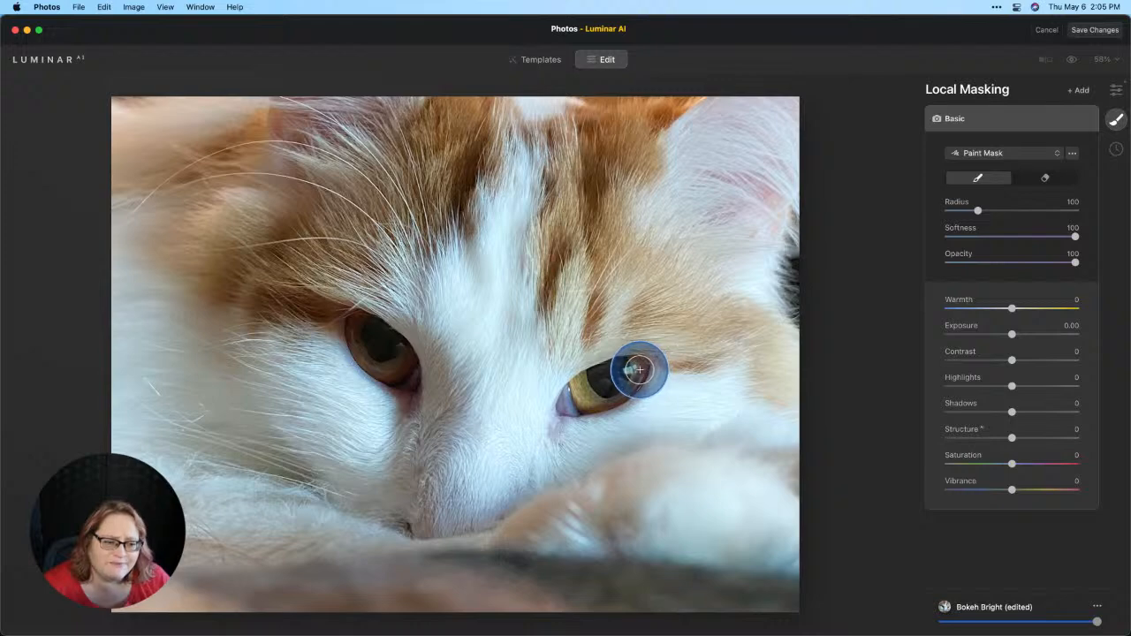
mouse_move(606, 379)
left_mouse_down()
mouse_move(589, 389)
mouse_move(618, 378)
left_mouse_up()
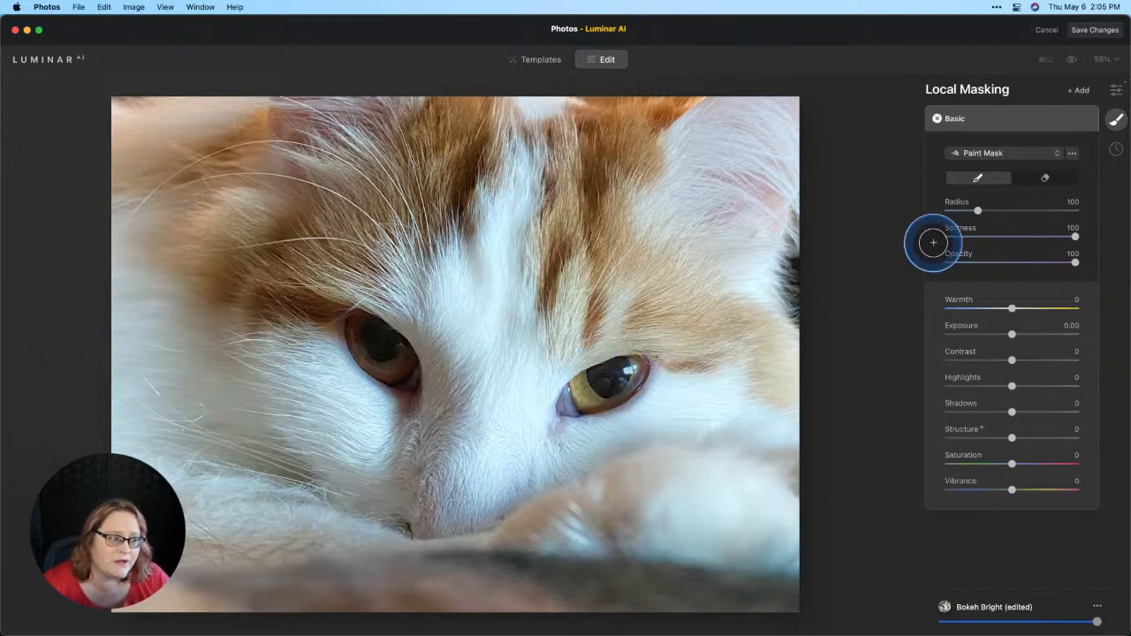
left_click(1046, 177)
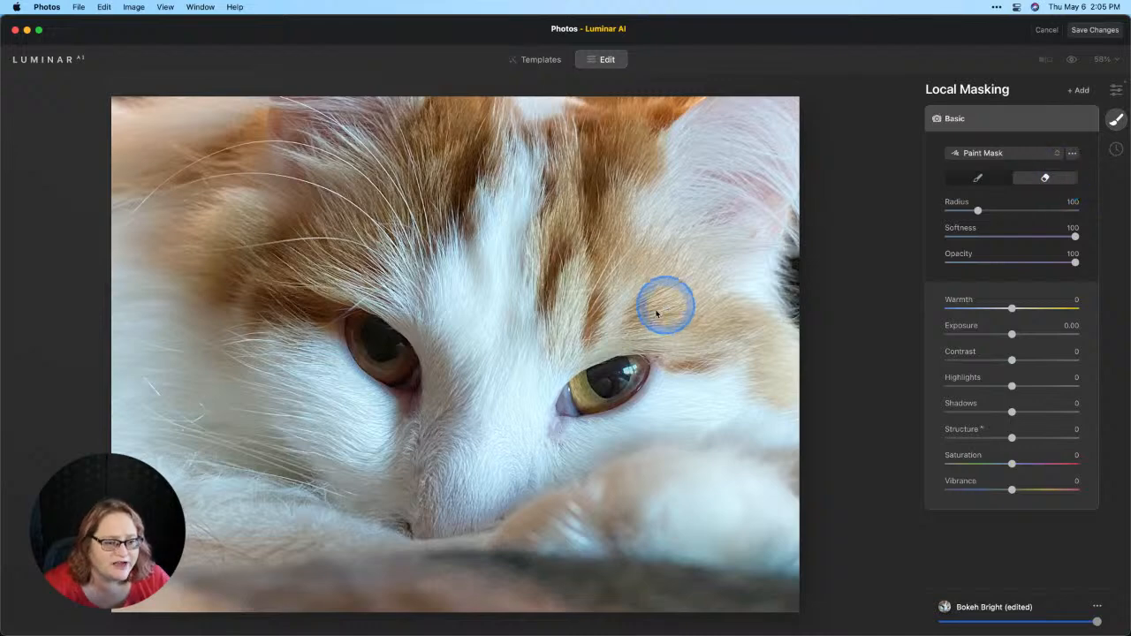
mouse_move(642, 319)
left_mouse_down()
mouse_move(574, 330)
mouse_move(550, 348)
mouse_move(656, 321)
left_mouse_up()
mouse_move(676, 376)
left_mouse_down()
mouse_move(658, 417)
mouse_move(593, 449)
left_mouse_up()
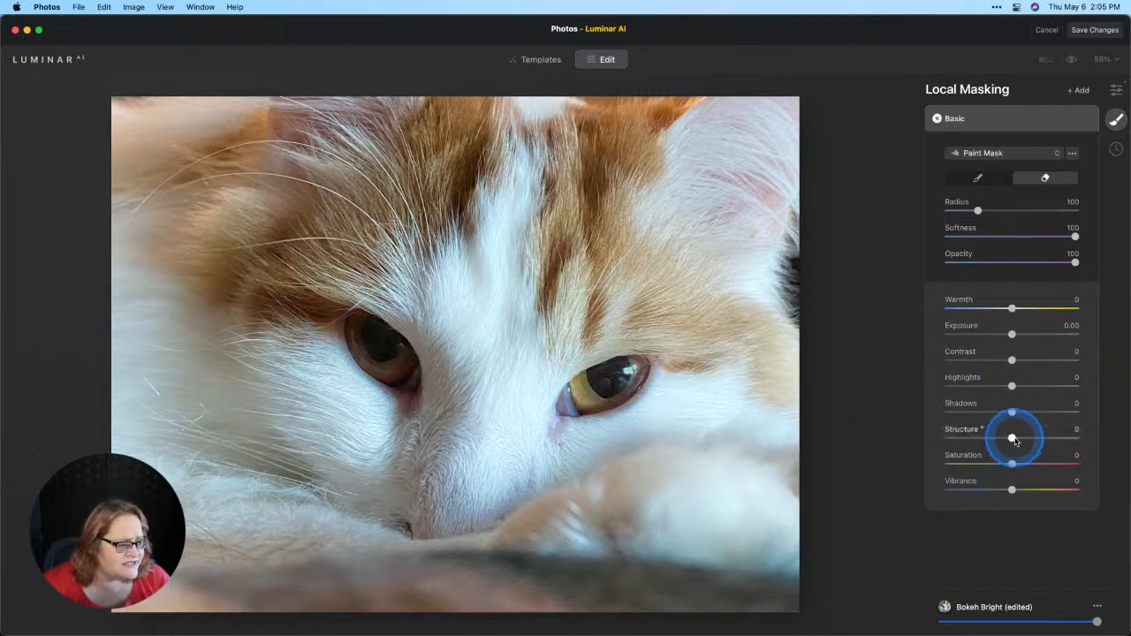
Step: Set the mask's Structure to 36 and Contrast to 33, and toggle the mask off and on to compare
left_click_drag(1015, 441, 1039, 441)
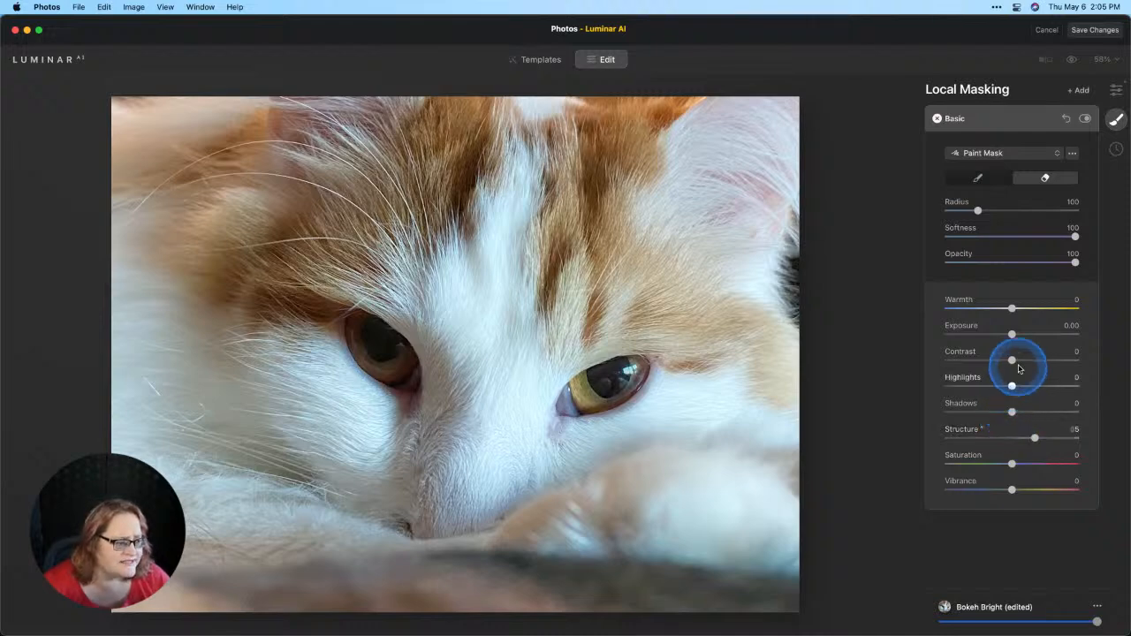
left_click_drag(1012, 360, 1034, 361)
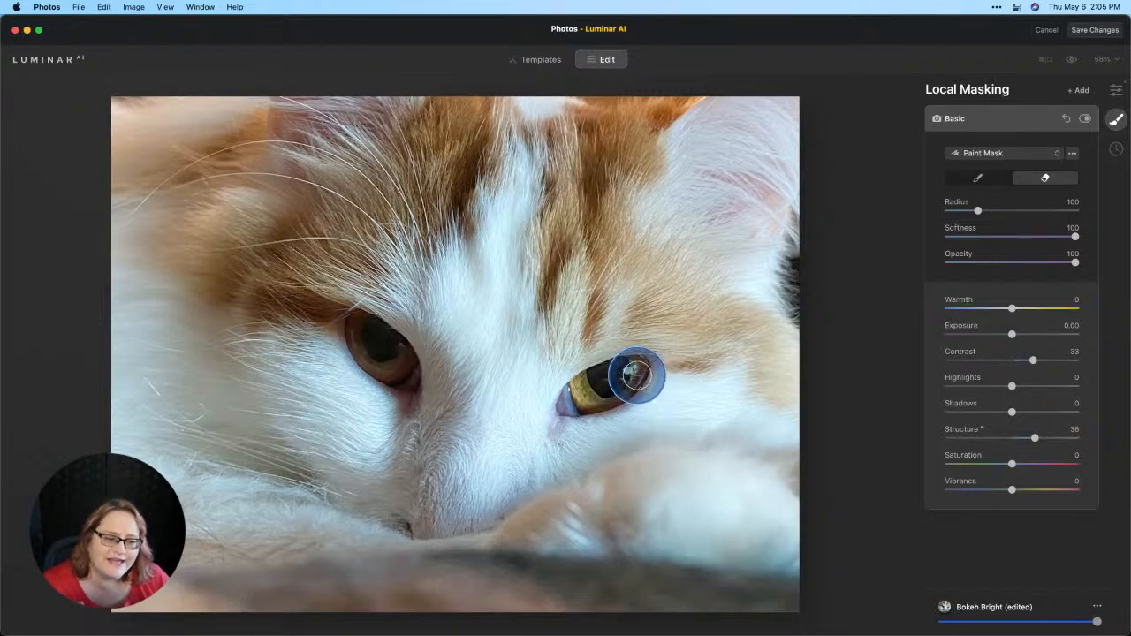
left_click(1085, 120)
left_click(1086, 120)
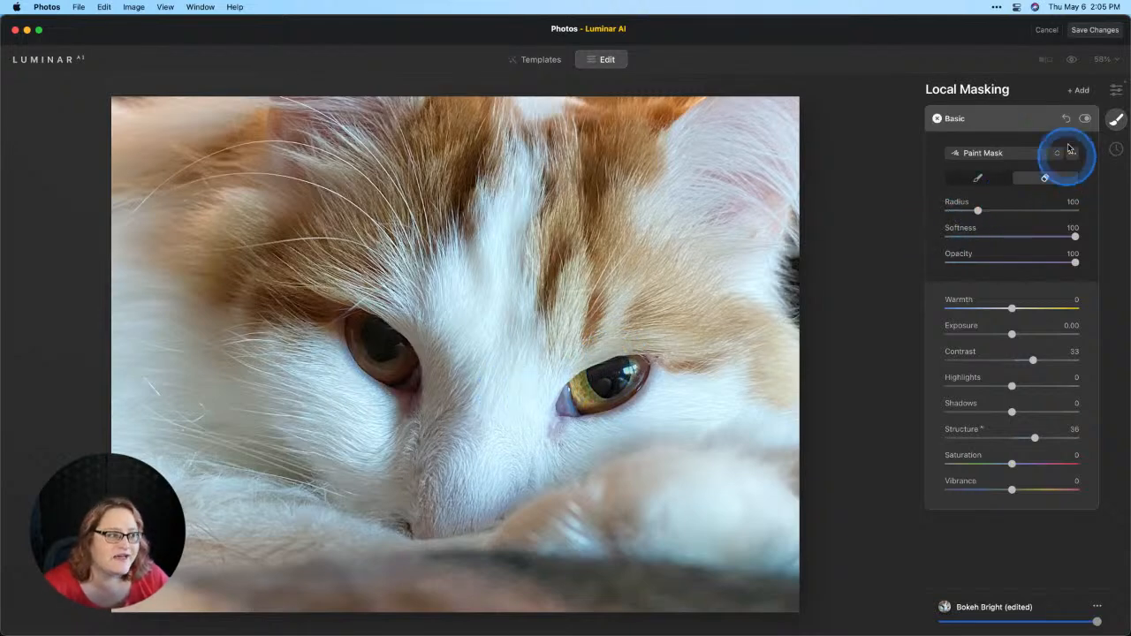
Step: Add a second Basic mask and paint over the eye on the left
left_click(1079, 90)
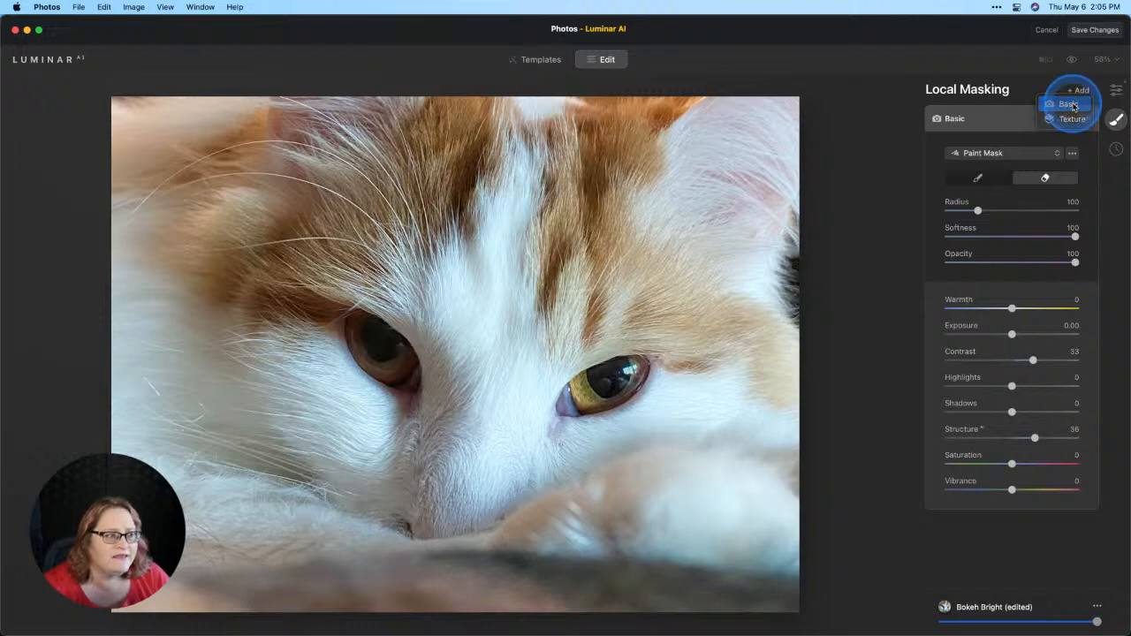
left_click(1074, 106)
left_click(380, 349)
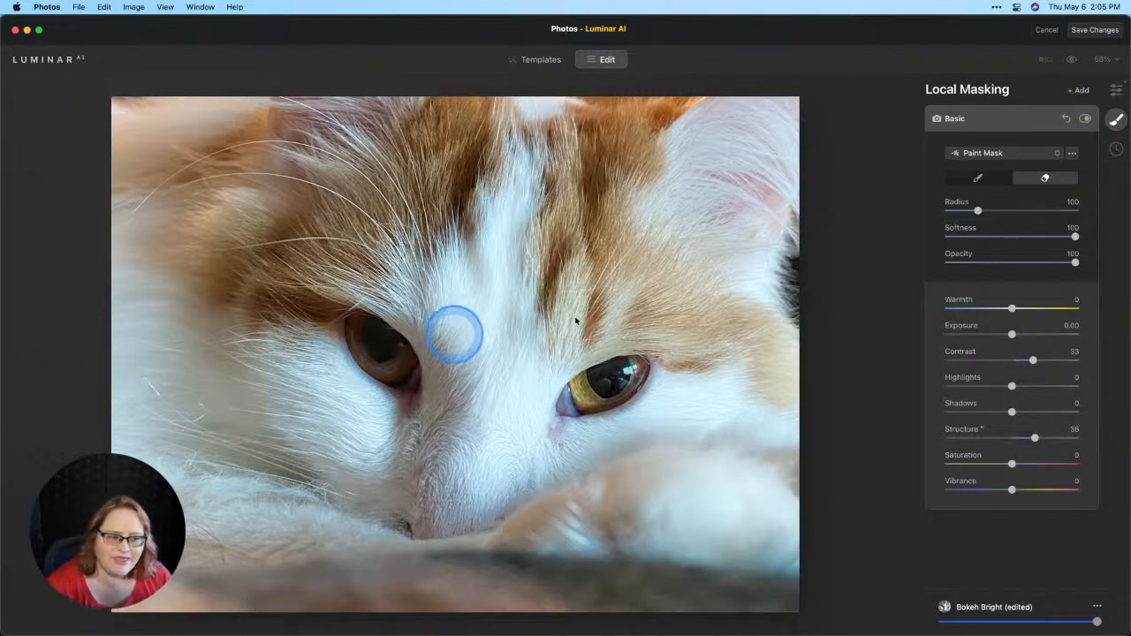
left_click_drag(380, 349, 373, 345)
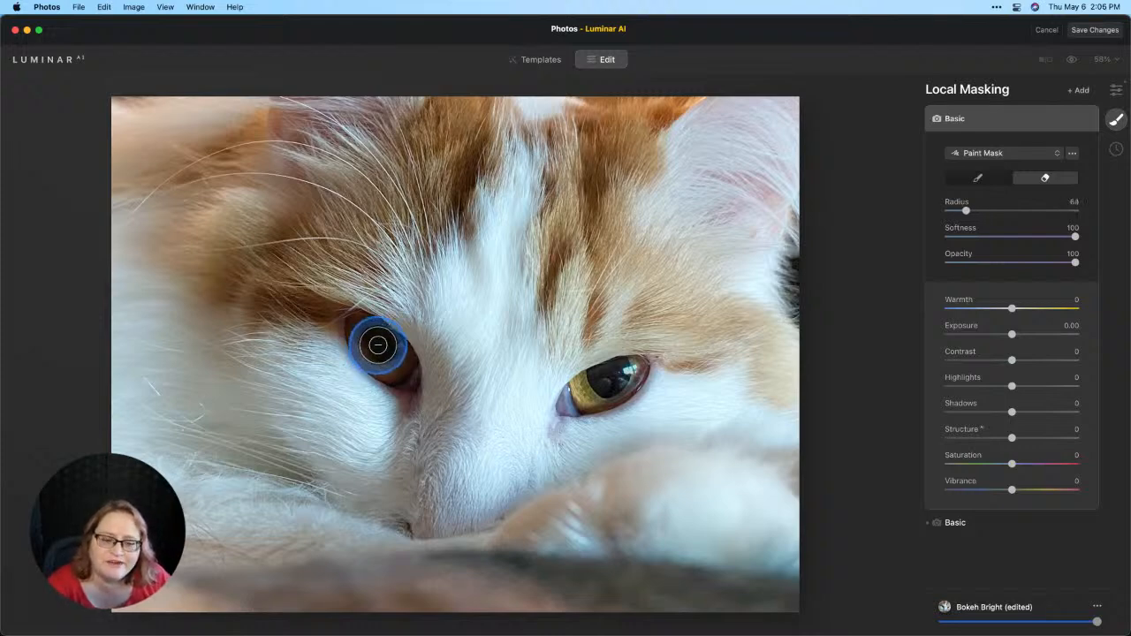
mouse_move(378, 344)
left_mouse_down()
mouse_move(396, 367)
mouse_move(369, 337)
left_mouse_up()
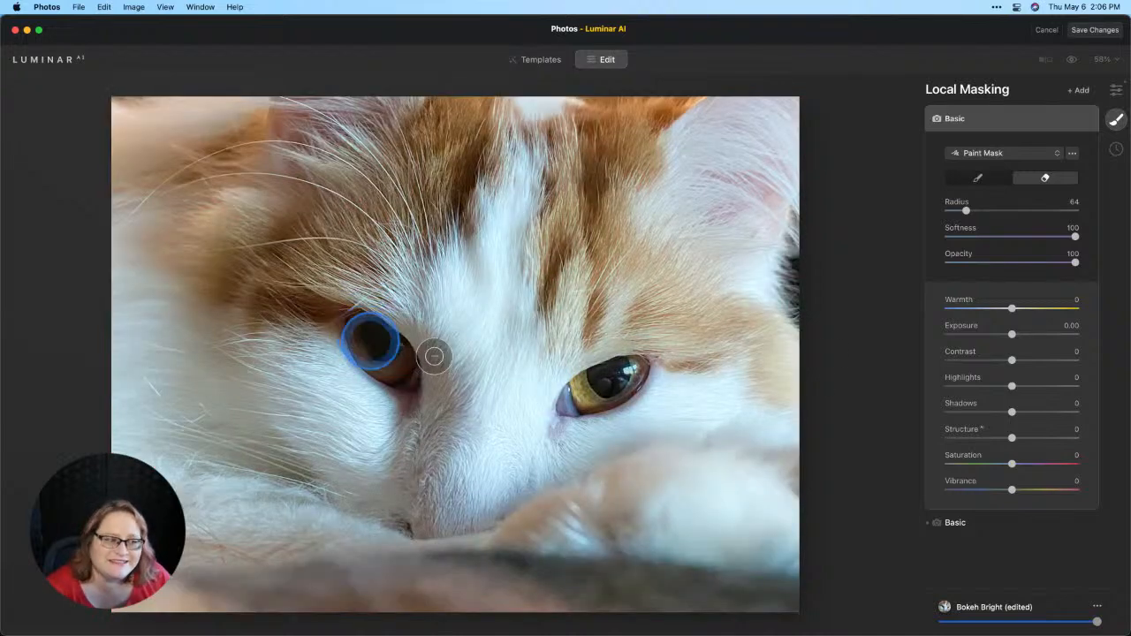
Step: Check the left-eye mask by trying the Invert option, then showing and hiding the mask overlay
left_click(1074, 155)
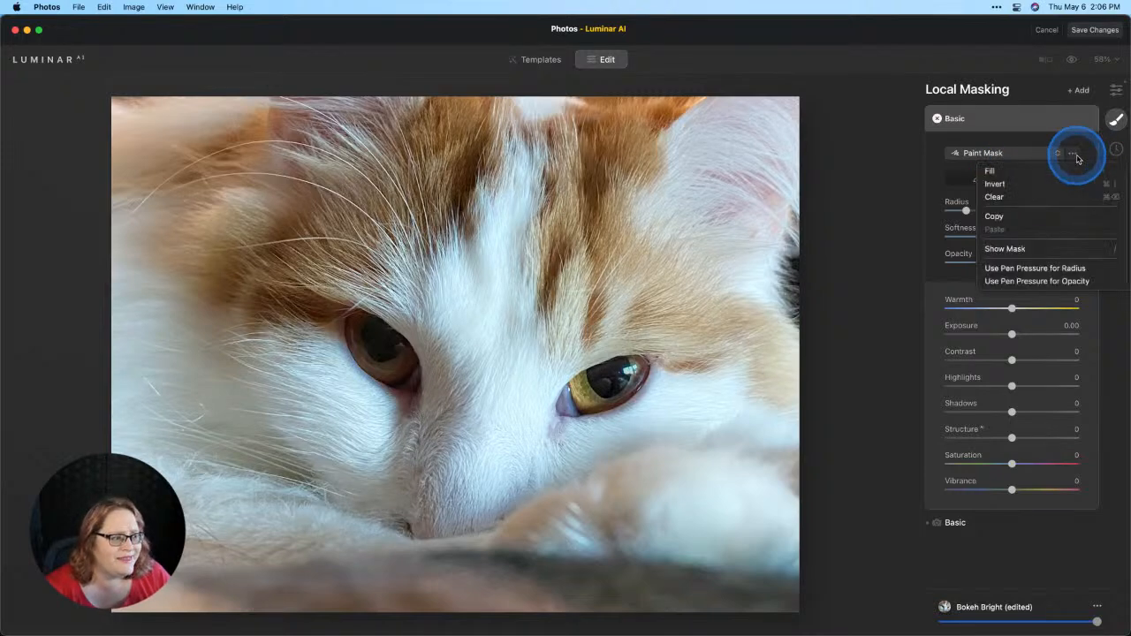
left_click(1040, 187)
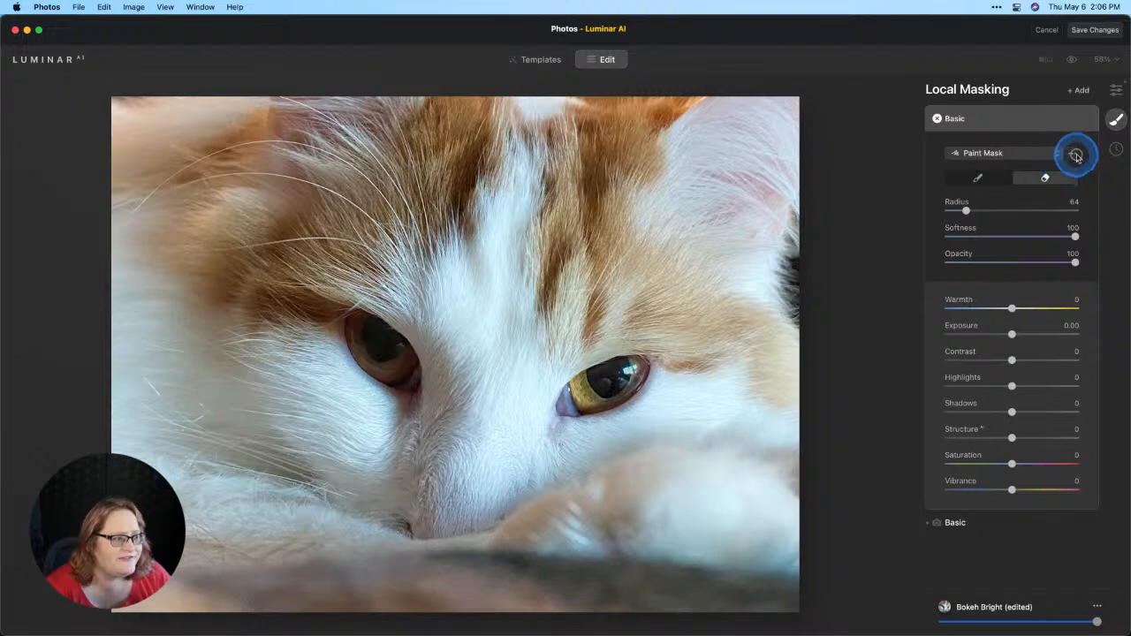
left_click(1071, 154)
left_click(1040, 248)
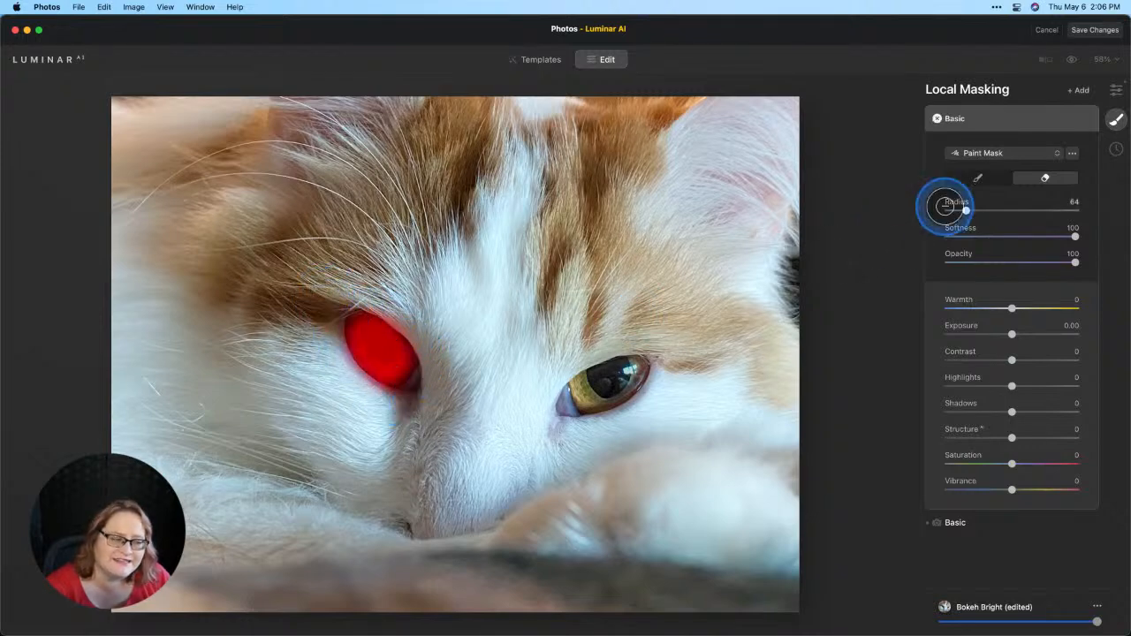
left_click(1072, 153)
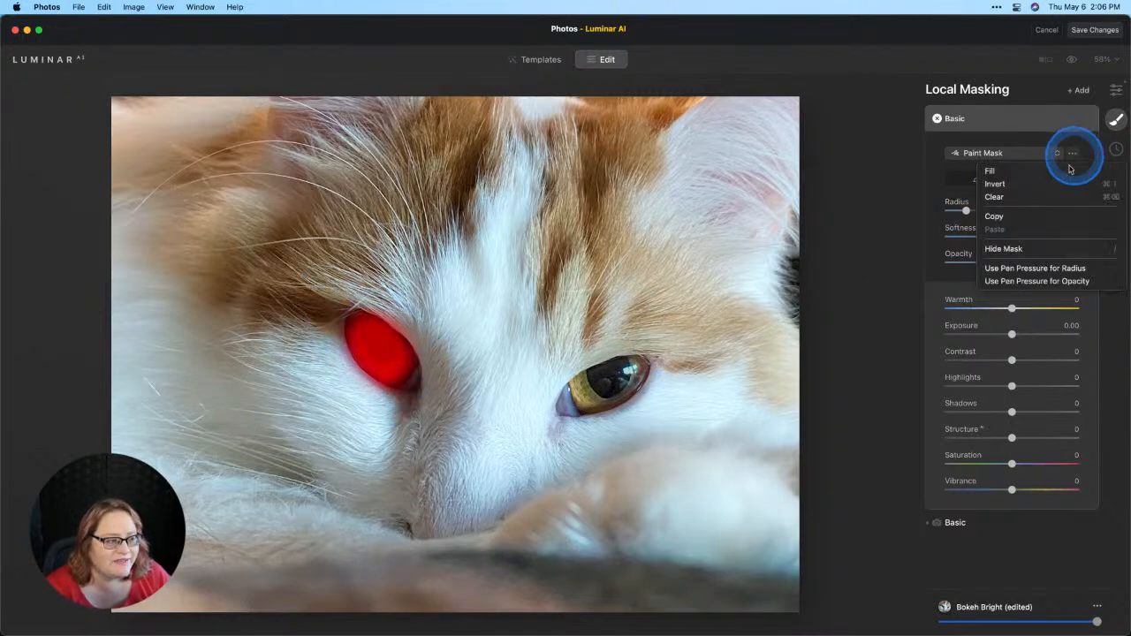
left_click(1029, 256)
Step: Set the left-eye mask's Exposure to 0.49, Contrast to 16, Shadows to 13 and Structure to 13
left_click_drag(1015, 337, 1017, 335)
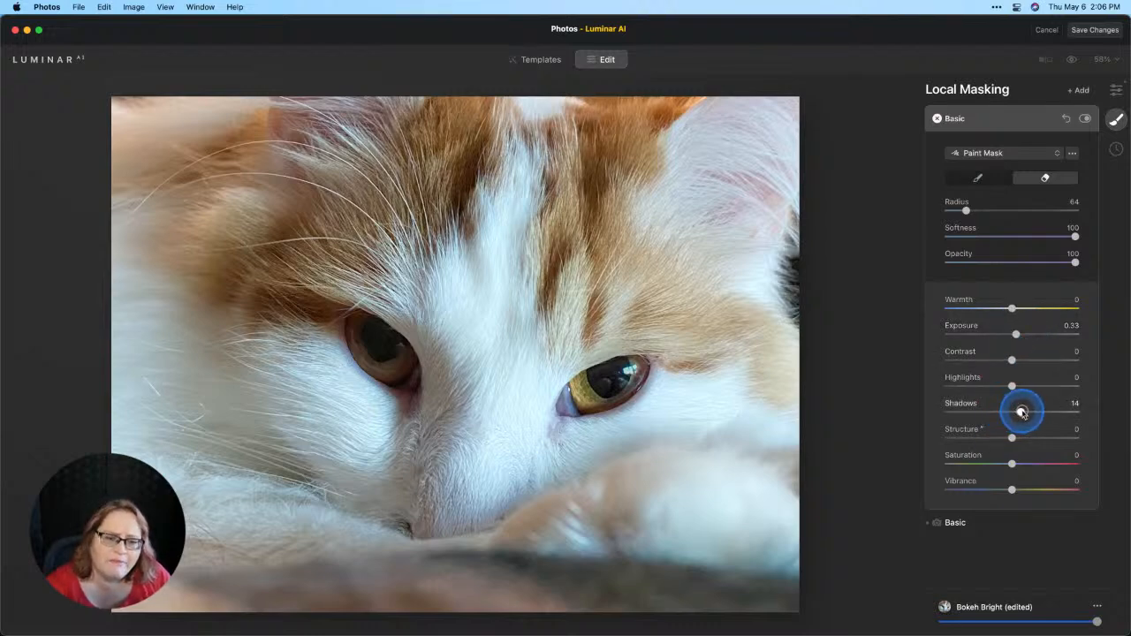
left_click_drag(1022, 412, 1021, 412)
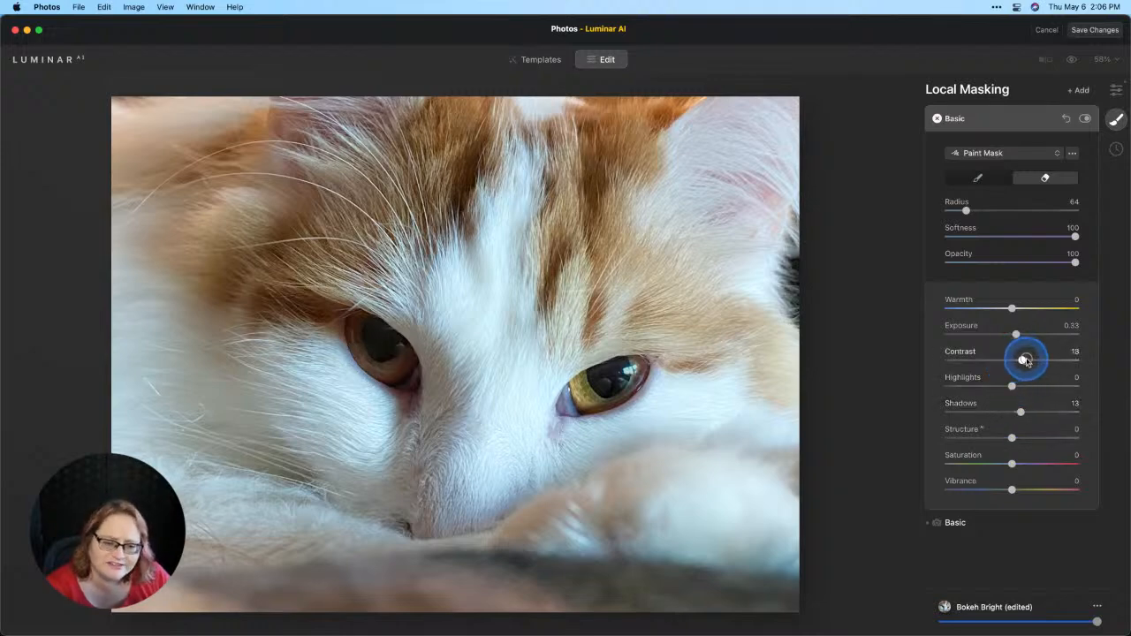
left_click_drag(1025, 359, 1021, 359)
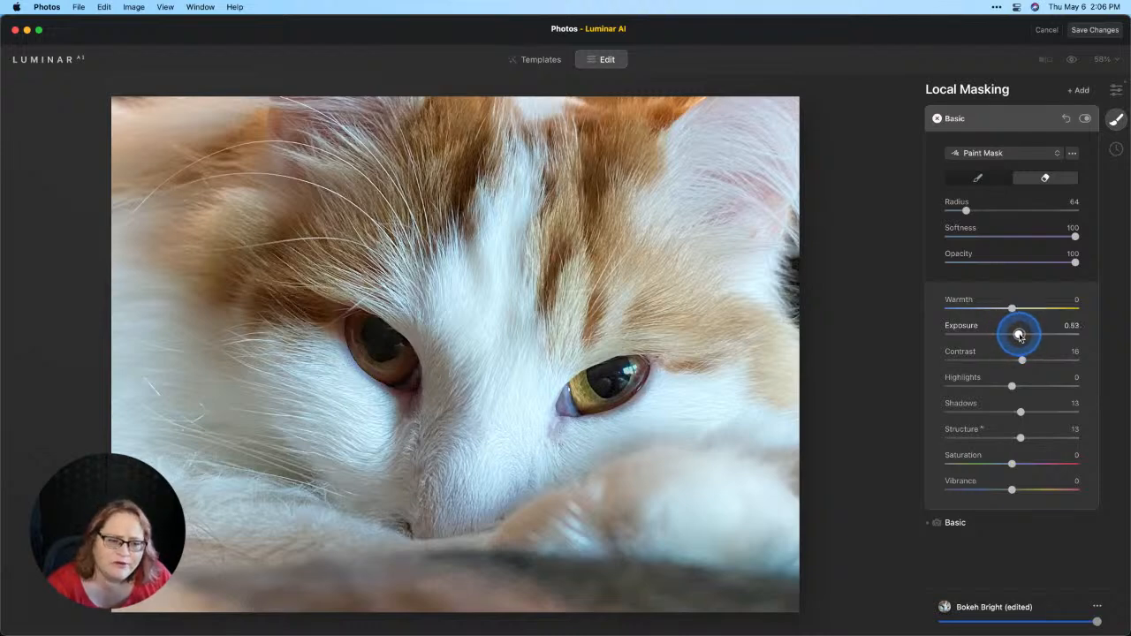
left_click_drag(1018, 336, 1018, 336)
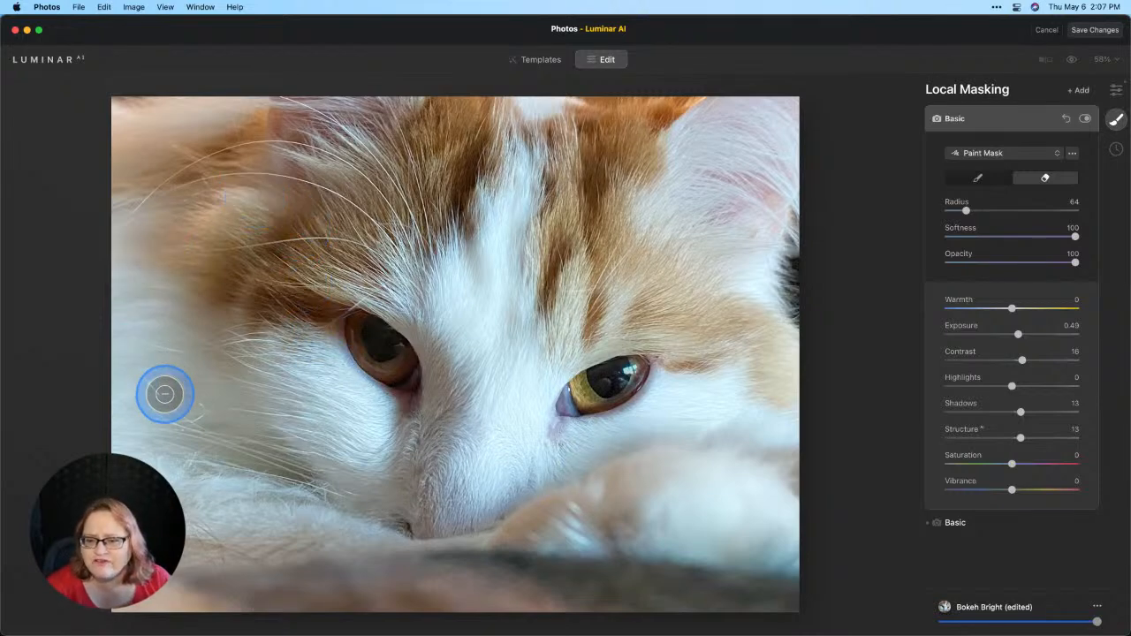
Step: Return to the tools list and zoom to 200% to examine the fur and left eye for noise
left_click(1116, 90)
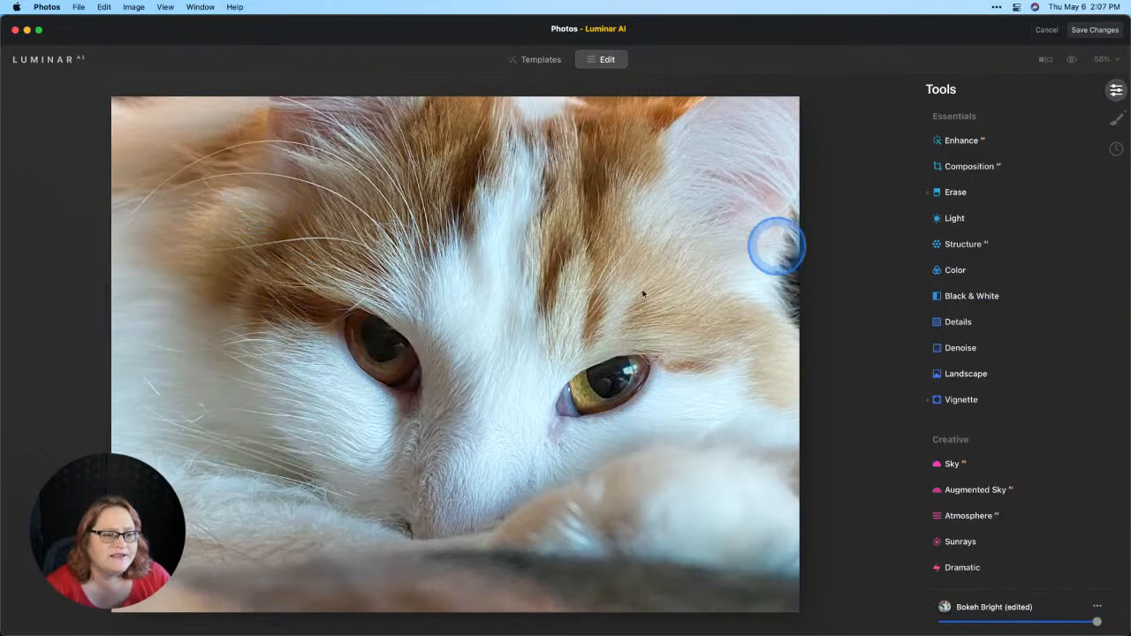
double_click(160, 302)
left_click_drag(173, 288, 311, 321)
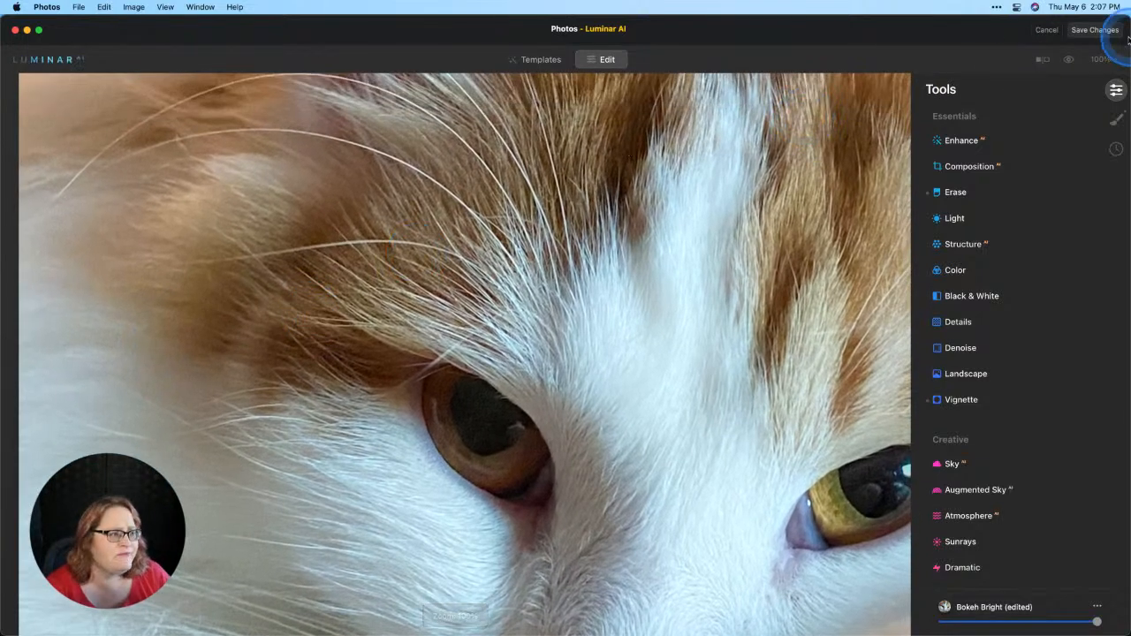
left_click(1100, 59)
left_click(1096, 141)
left_click_drag(221, 41, 227, 5)
left_click_drag(227, 94, 233, 203)
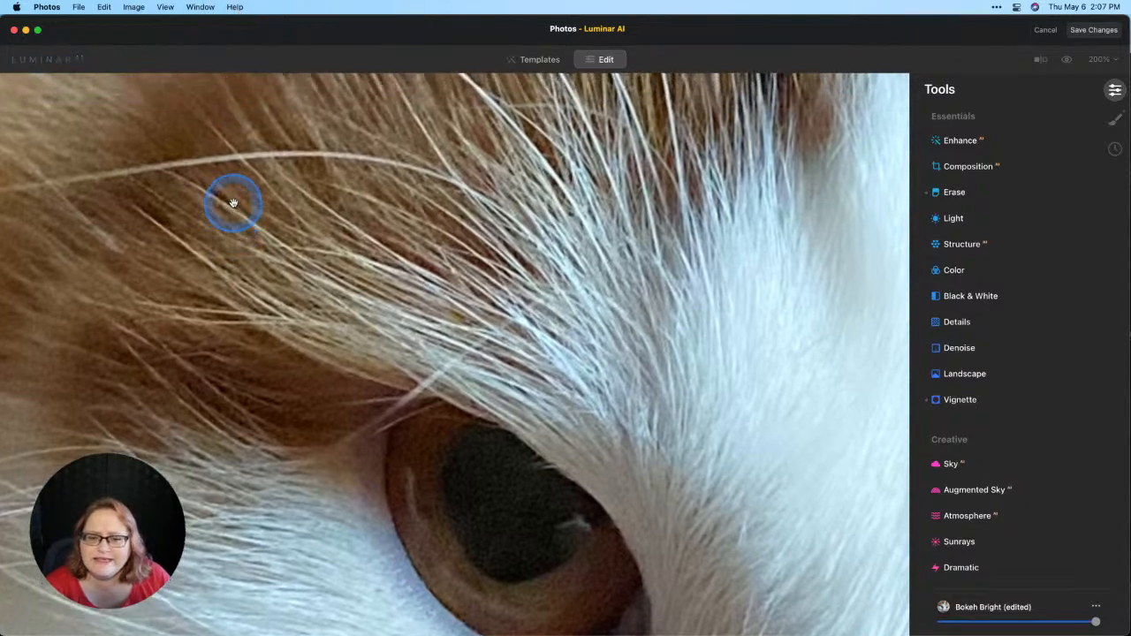
scroll(233, 203, "up", 3)
scroll(233, 203, "left", 10)
scroll(233, 203, "right", 5)
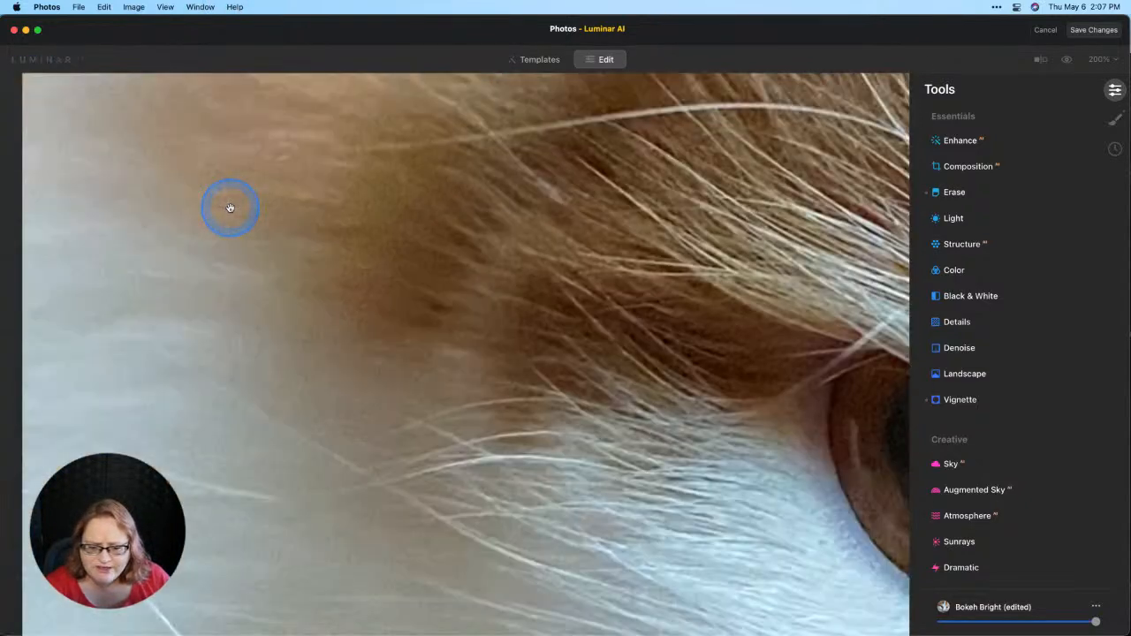
scroll(229, 208, "down", 2)
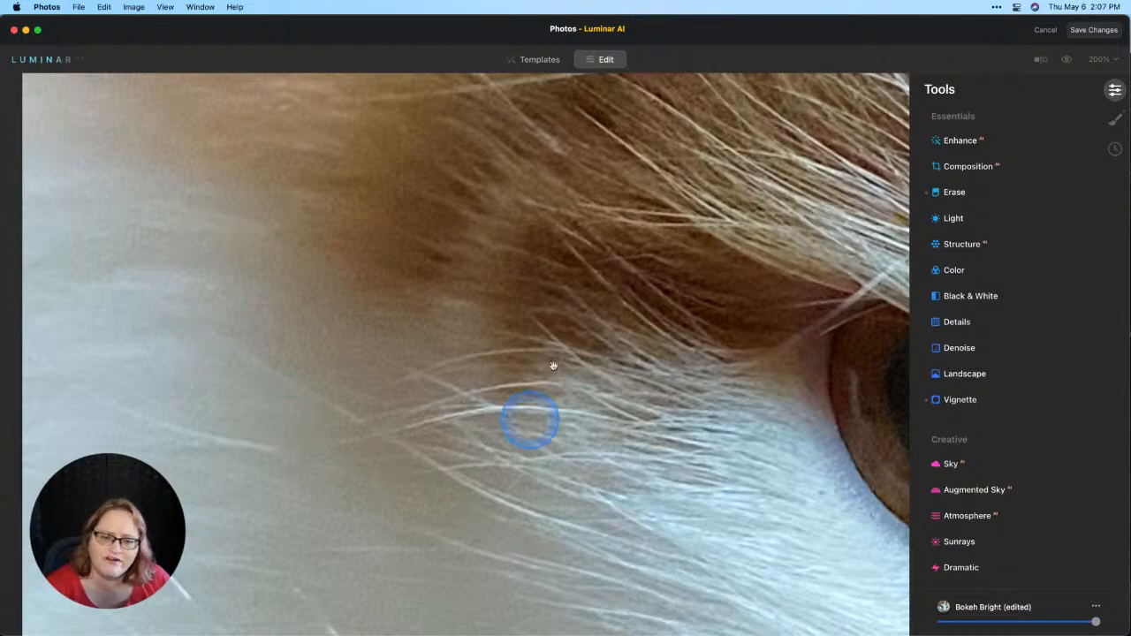
scroll(551, 361, "right", 5)
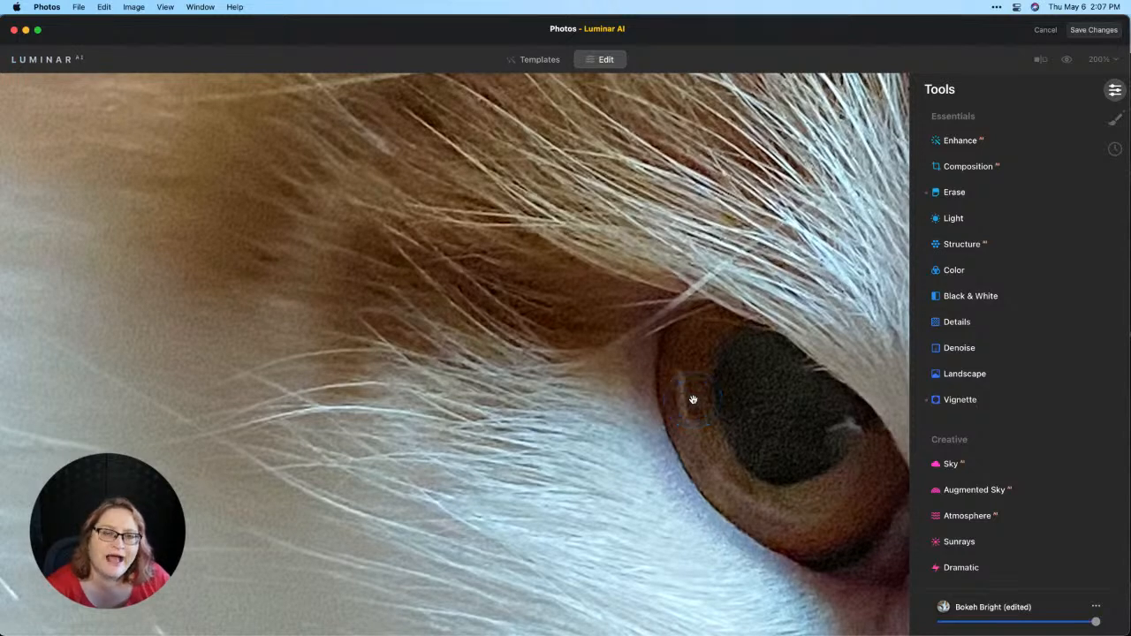
left_click_drag(693, 400, 637, 390)
left_click(638, 389)
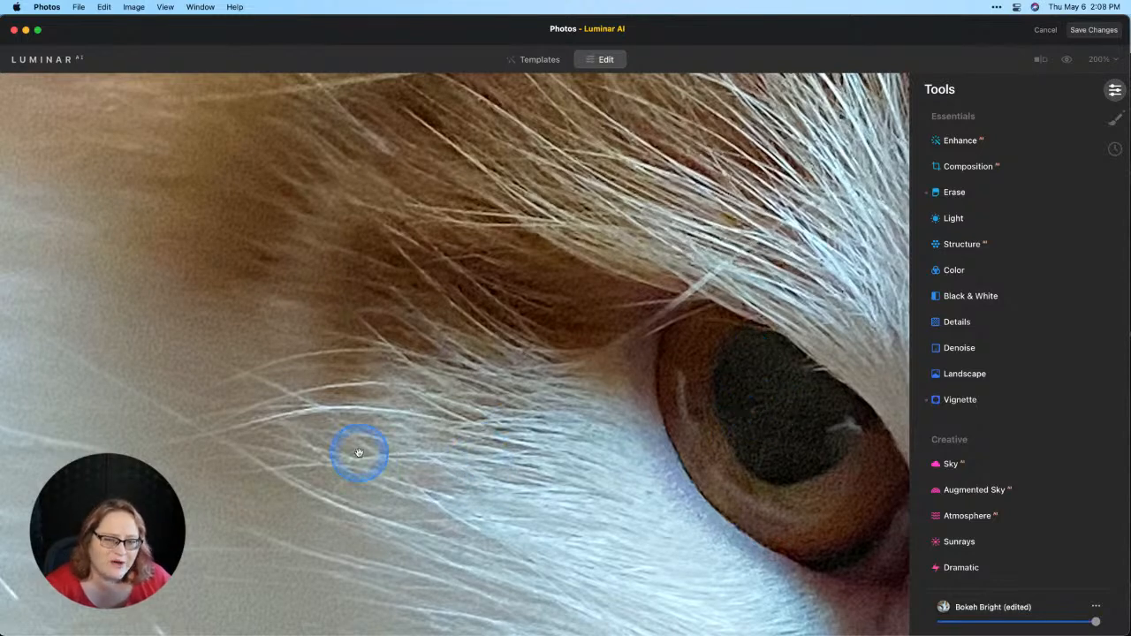
Step: Apply Denoise with Luminosity Denoise at 35 and the advanced Boost at 38
left_click(970, 348)
left_click_drag(946, 387, 998, 387)
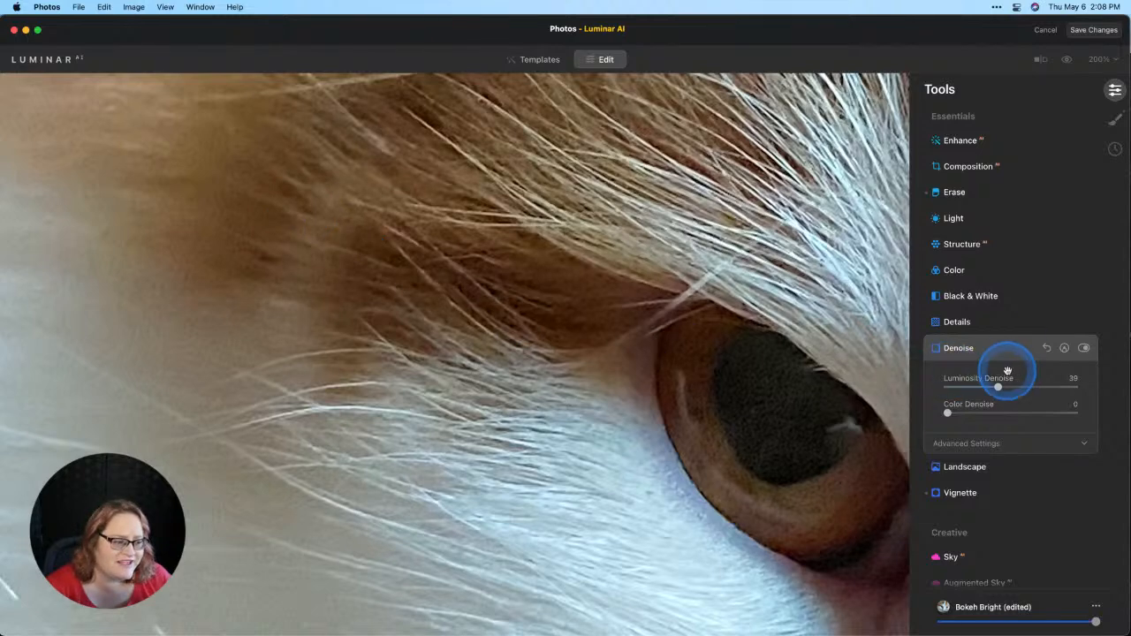
left_click_drag(1005, 382, 996, 389)
left_click(987, 443)
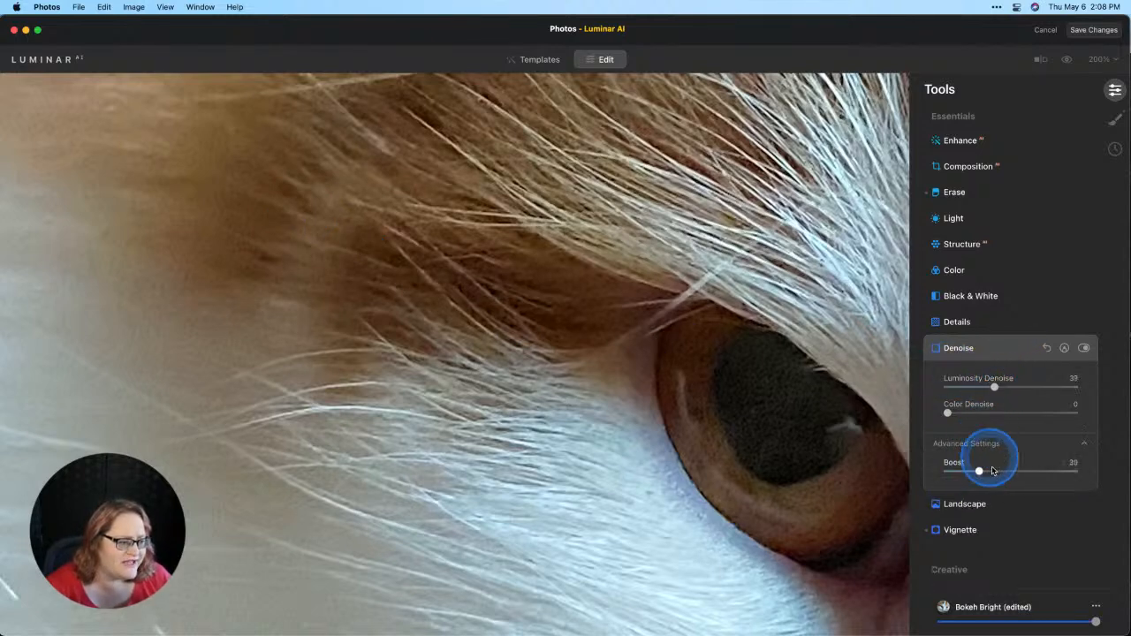
mouse_move(991, 476)
left_mouse_down()
mouse_move(980, 469)
mouse_move(997, 471)
left_mouse_up()
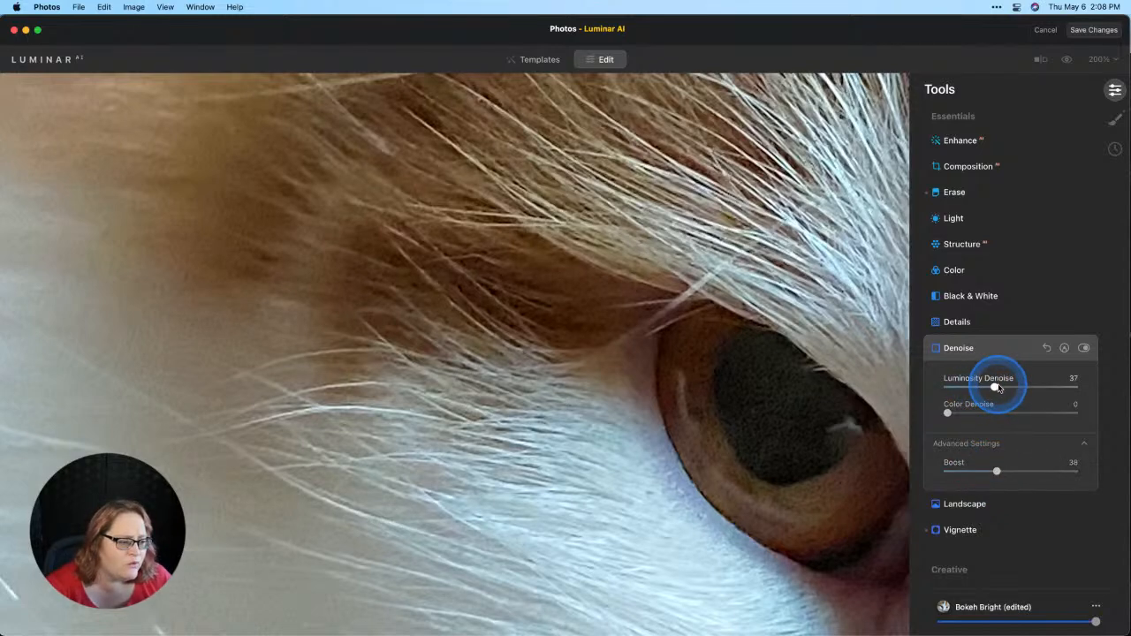
left_click_drag(996, 387, 991, 386)
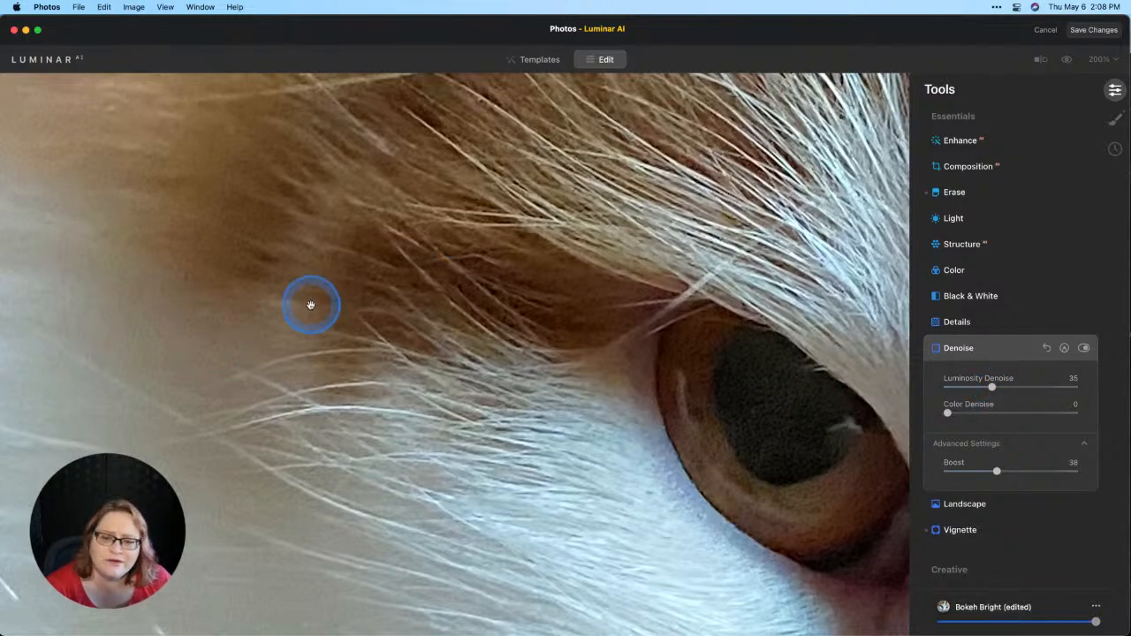
Step: Return to the full view and toggle the before/after preview to compare the edit
left_click(752, 220)
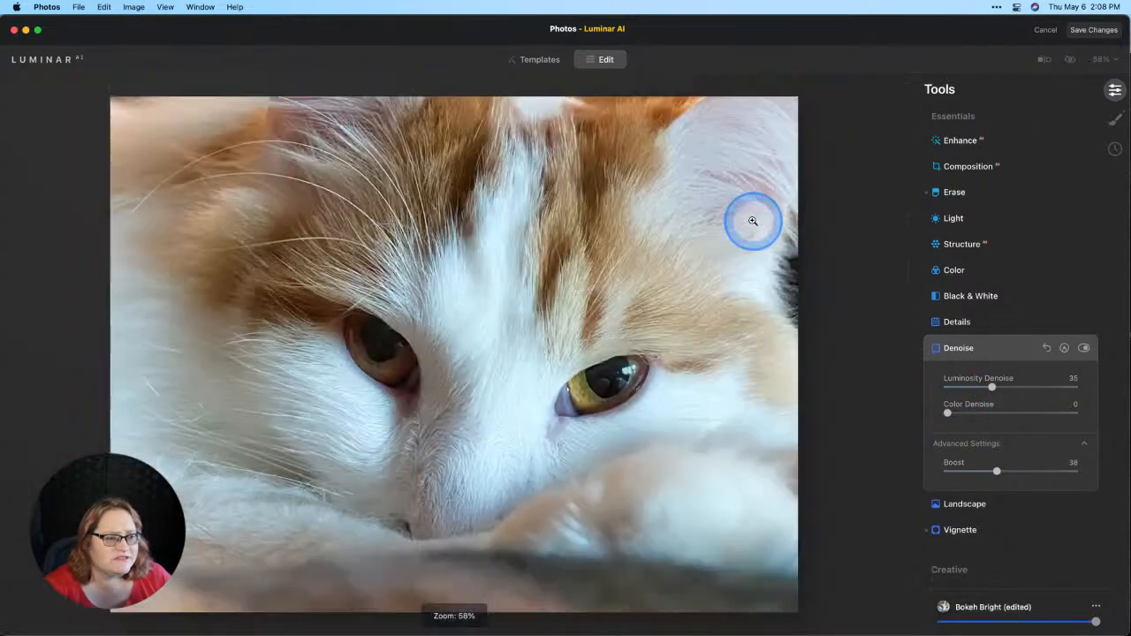
left_click(1069, 60)
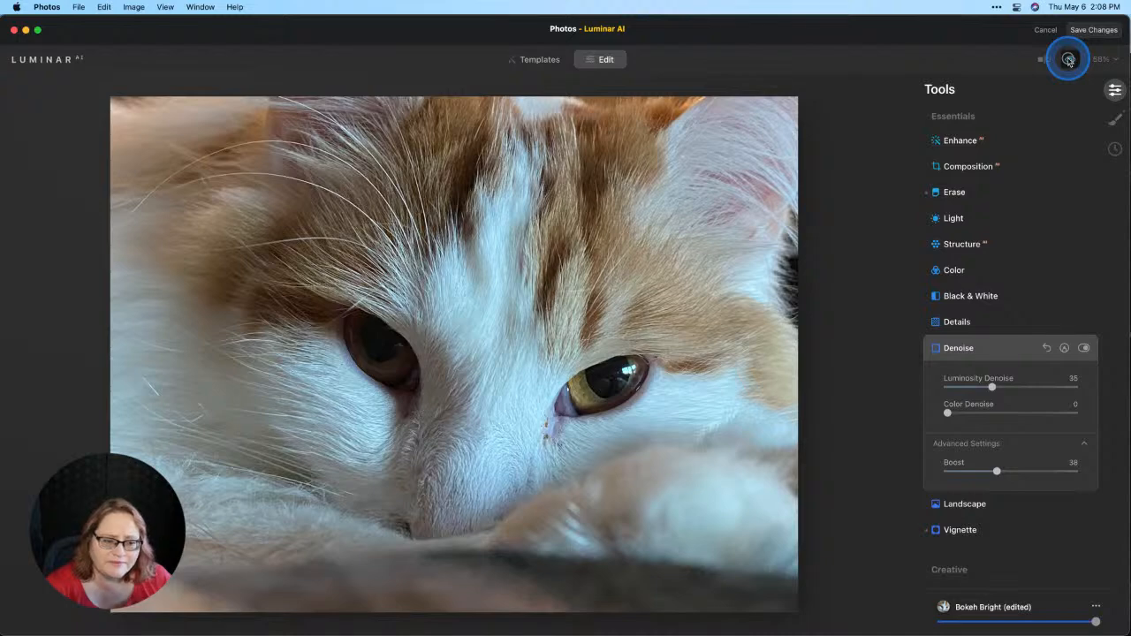
left_click(1069, 60)
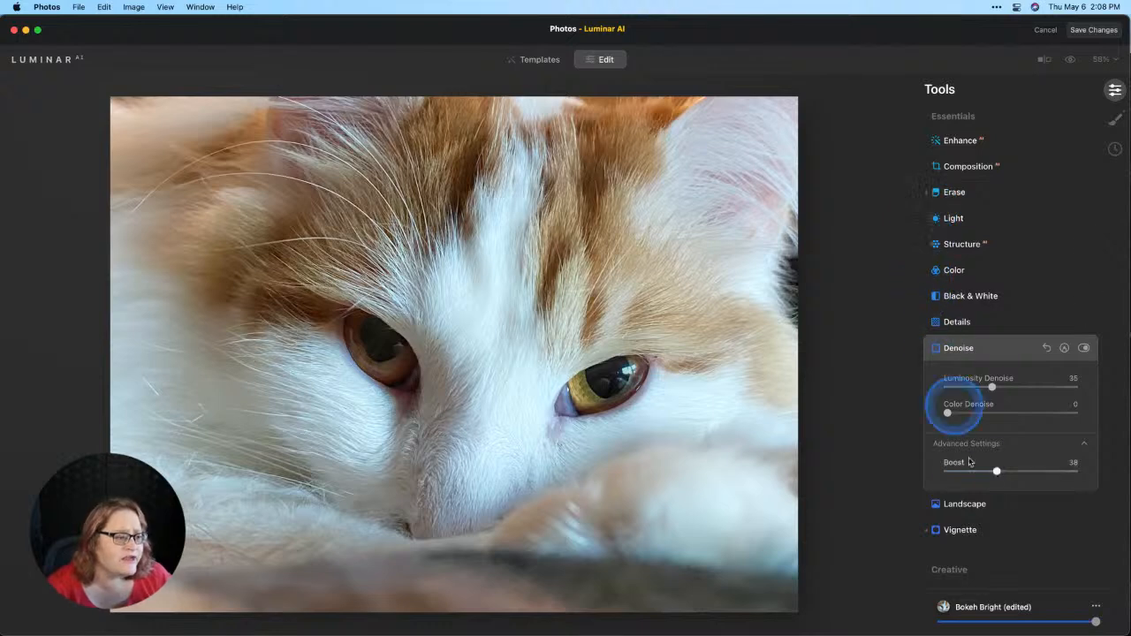
Step: Set the Vignette Amount to 30 and save the changes back to Photos
scroll(947, 465, "down", 2)
left_click(945, 492)
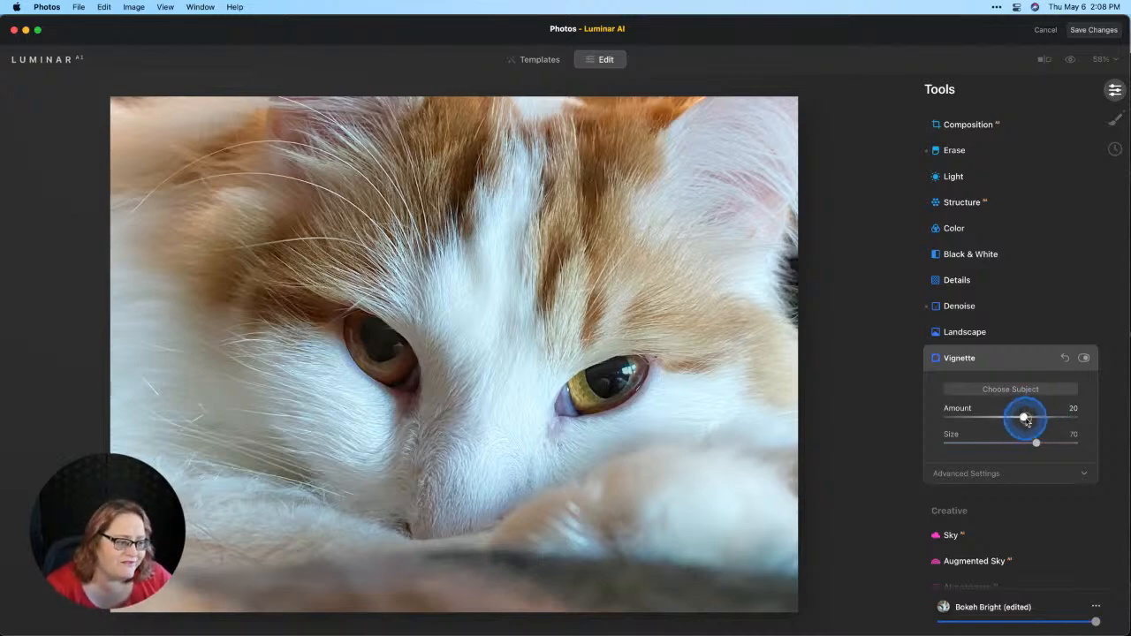
left_click_drag(1030, 421, 1034, 422)
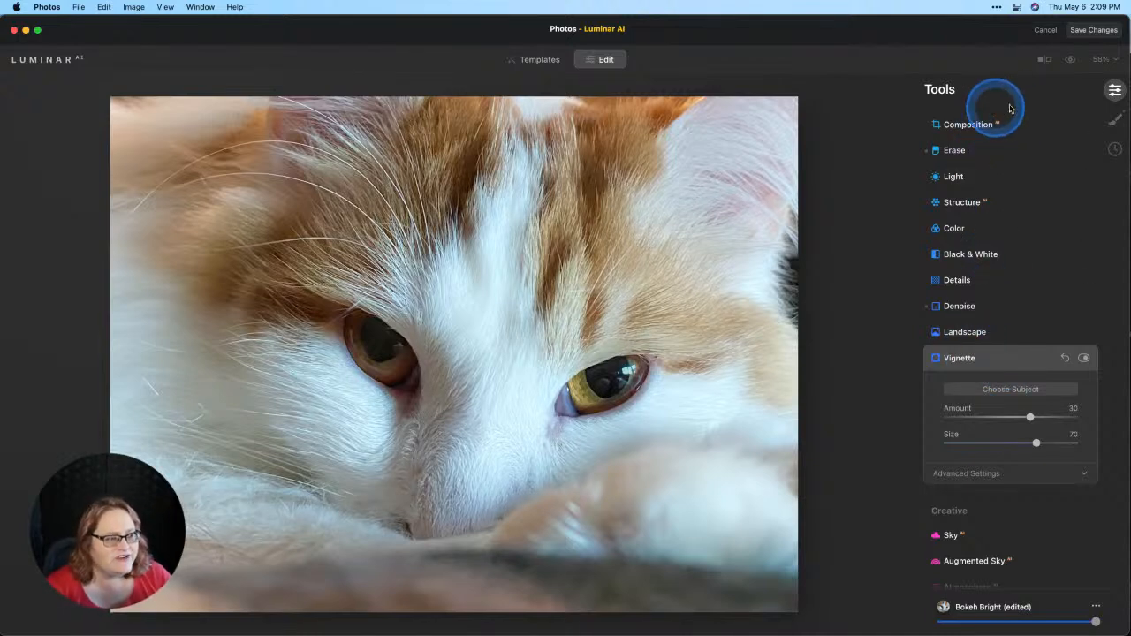
left_click(1092, 32)
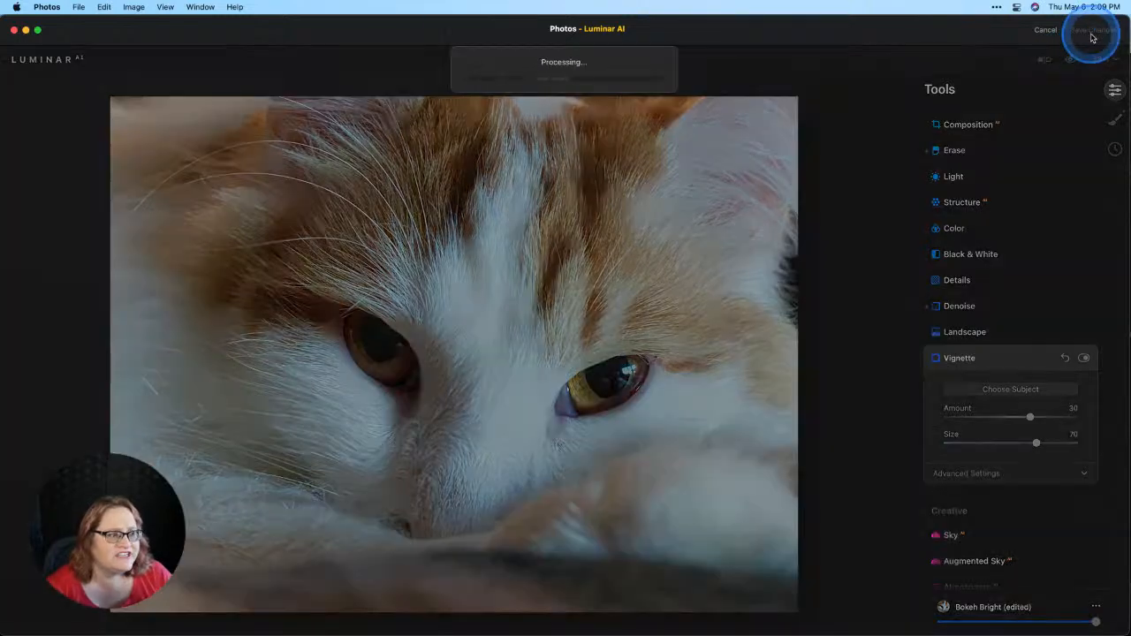